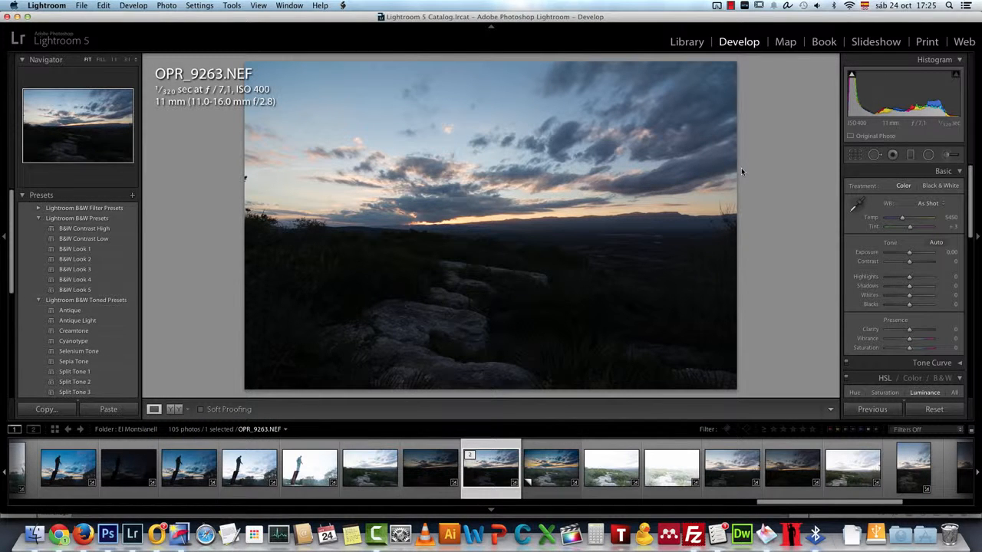
- Compare the unedited OPR_9263.NEF with its edited virtual copy
key(super+apostrophe)
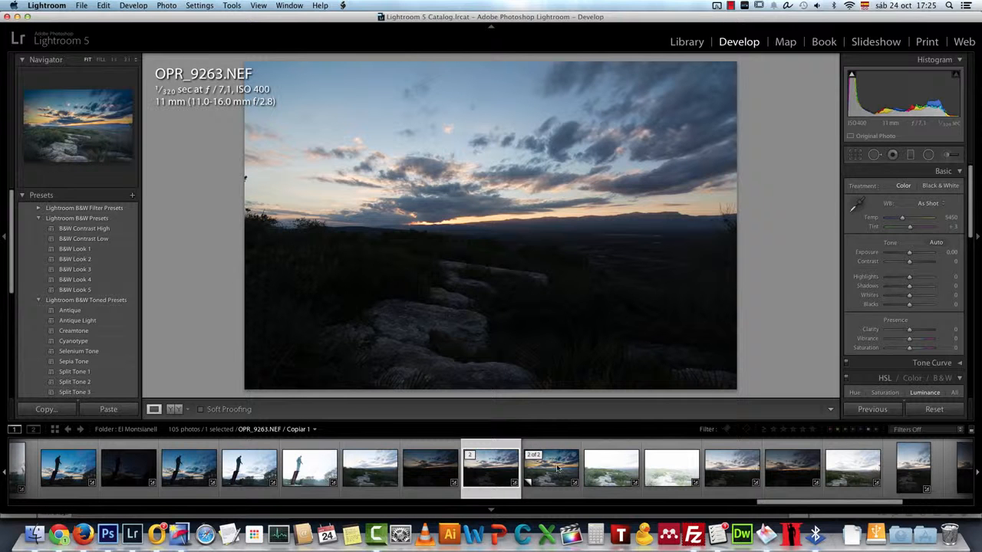
click(557, 468)
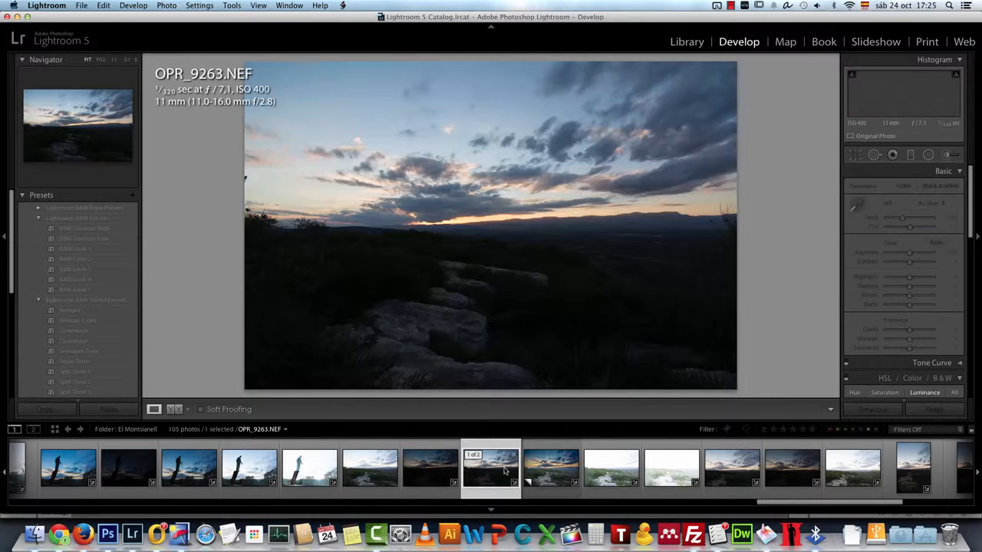
click(505, 471)
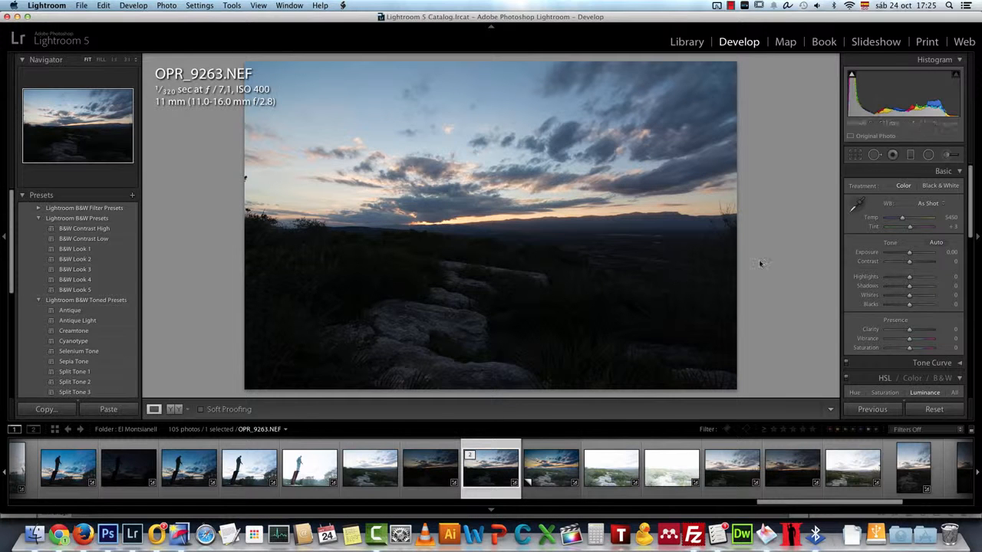
click(557, 479)
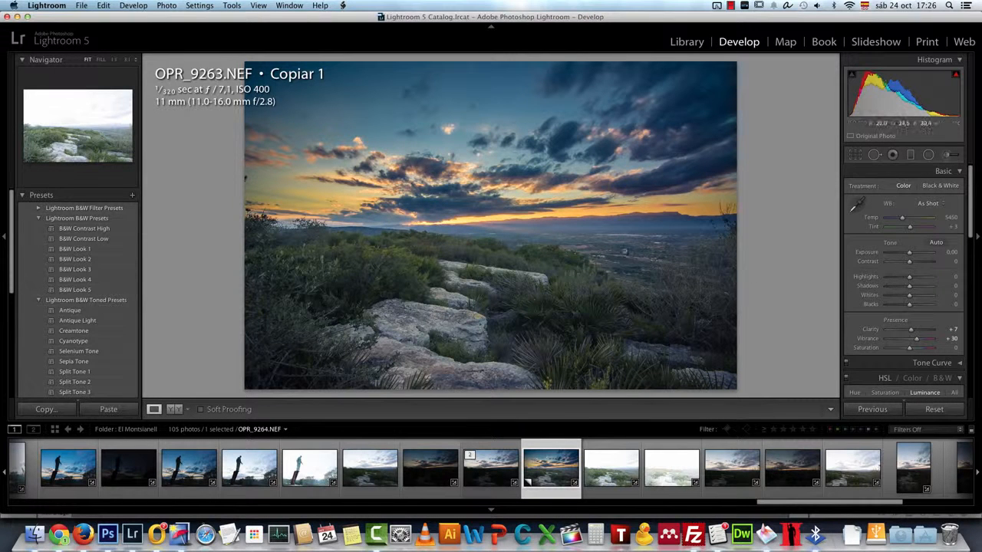
- Reveal the original OPR_9263.NEF file in Finder and open it in Camera Raw
right_click(534, 240)
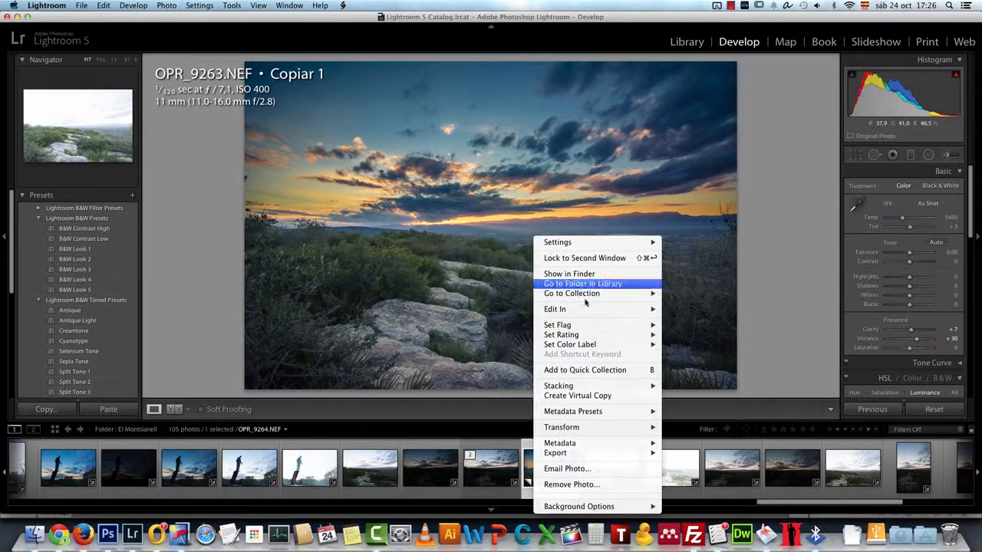
click(575, 274)
right_click(198, 316)
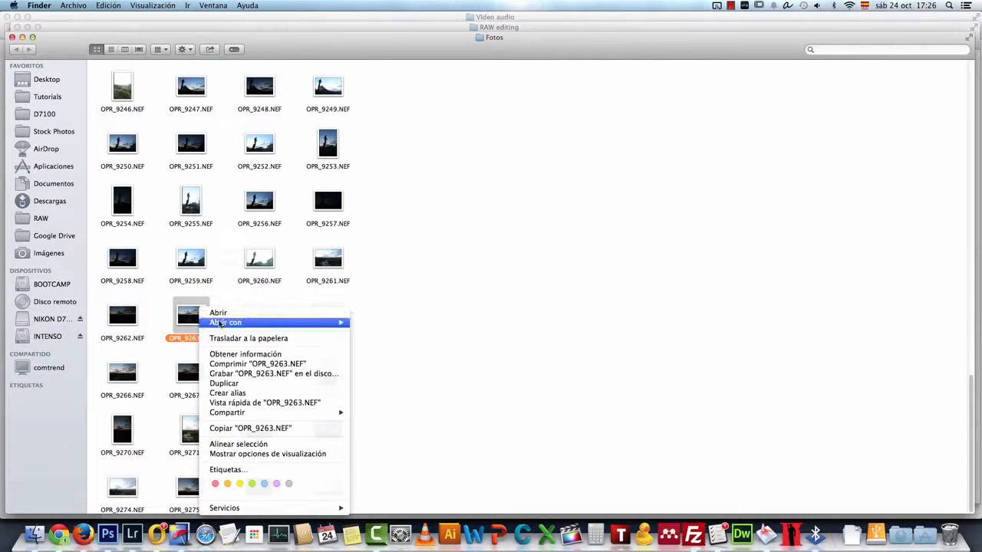
mouse_move(338, 323)
click(385, 323)
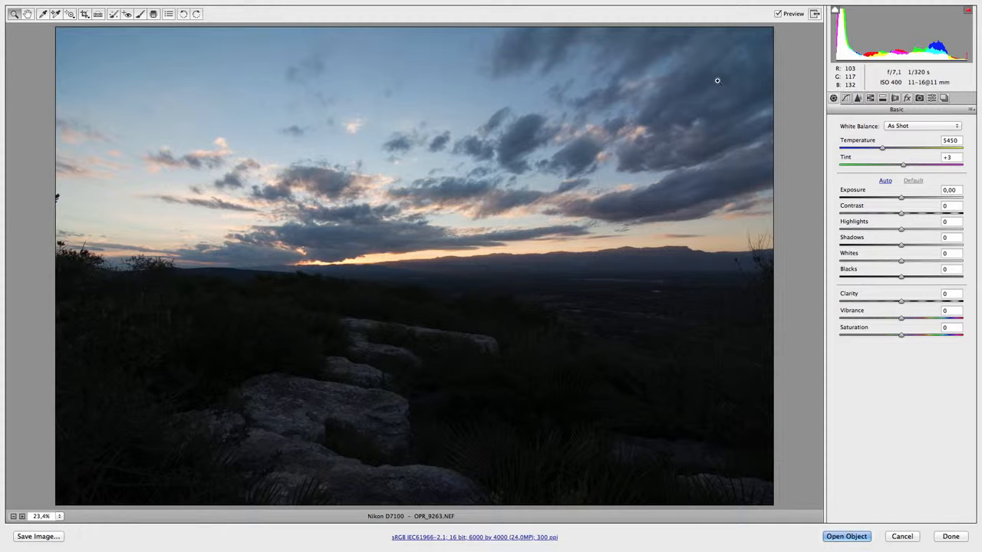
- Review the Camera Raw adjustment groups for the photo, from Basic and Tone Curve through Detail, Effects and Camera Calibration
click(846, 99)
click(858, 99)
click(870, 99)
click(882, 99)
click(895, 99)
click(908, 99)
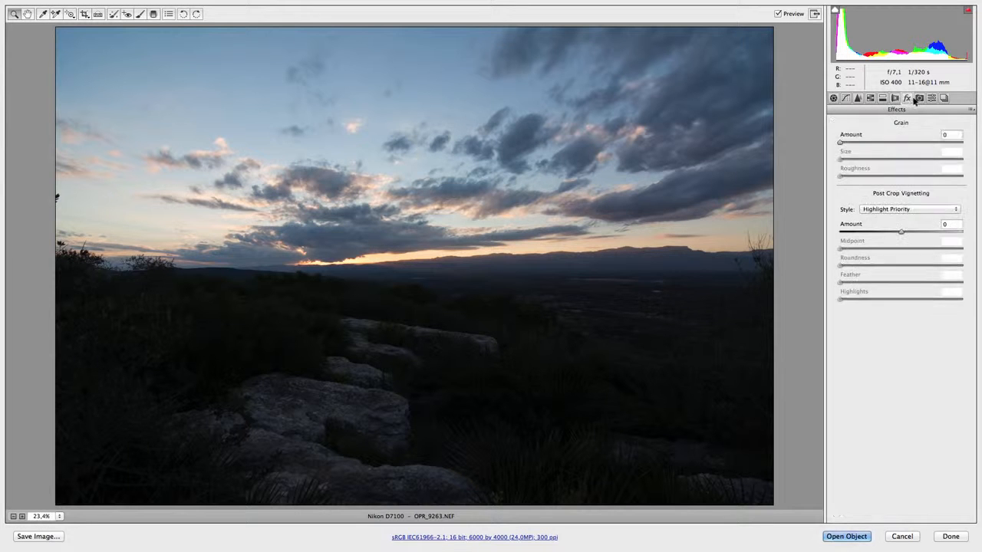
click(919, 99)
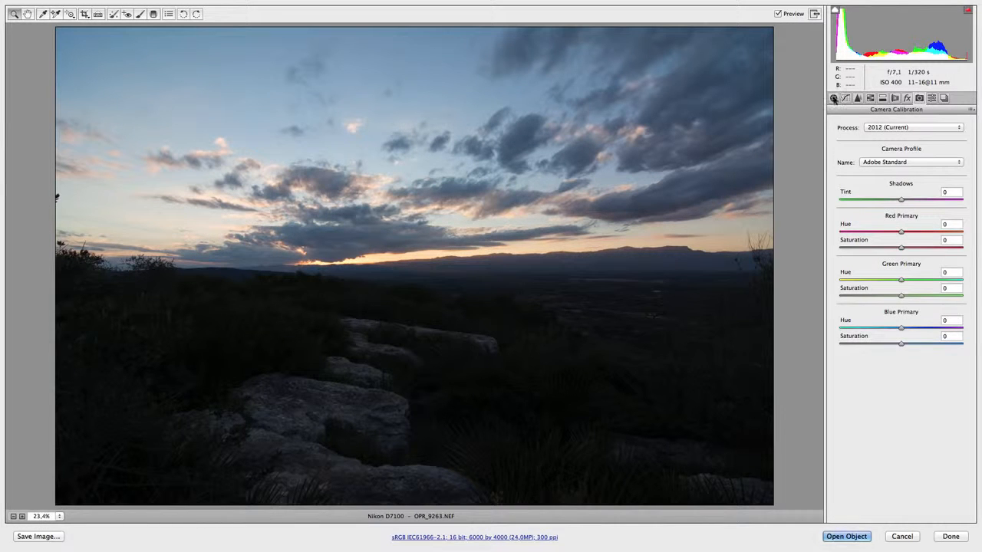
click(833, 99)
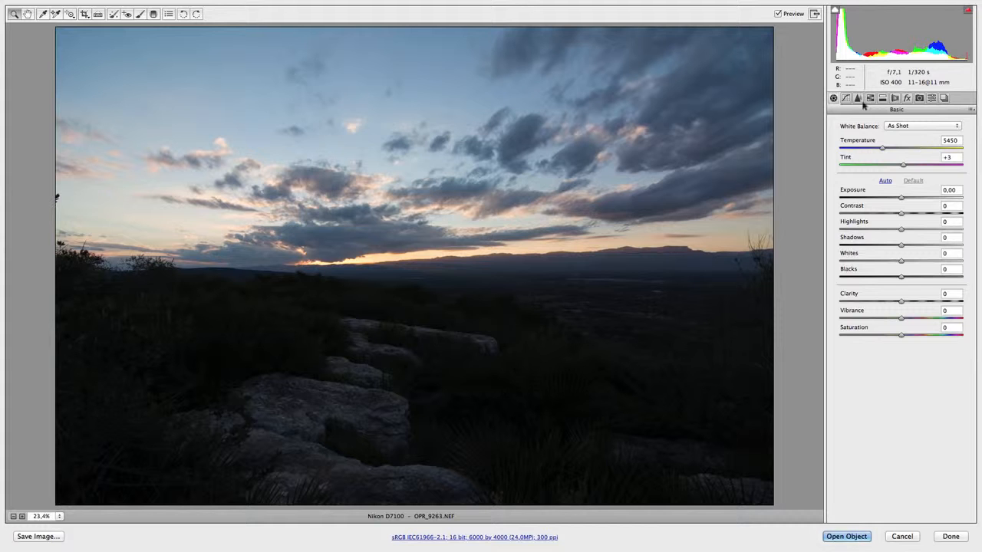
click(845, 99)
click(834, 98)
click(846, 99)
click(858, 98)
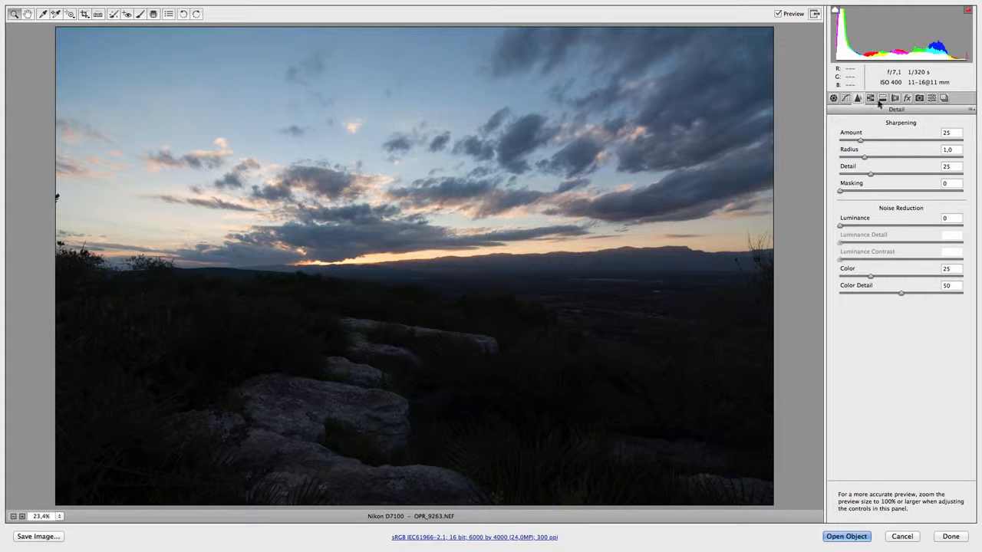
click(871, 98)
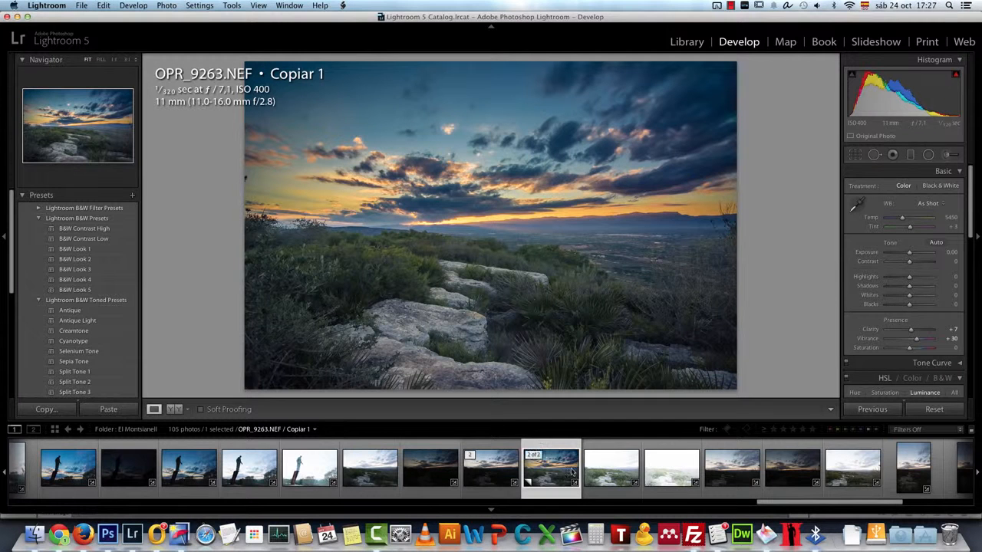
- Compare the exposure and foreground detail of OPR_9263.NEF with the neighbouring bracketed shots and the edited copy
click(491, 464)
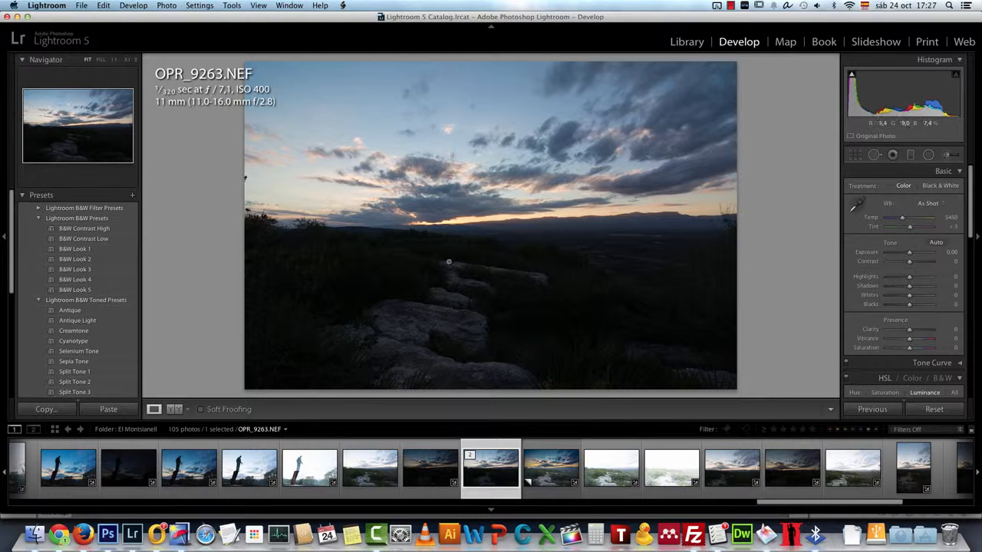
click(374, 471)
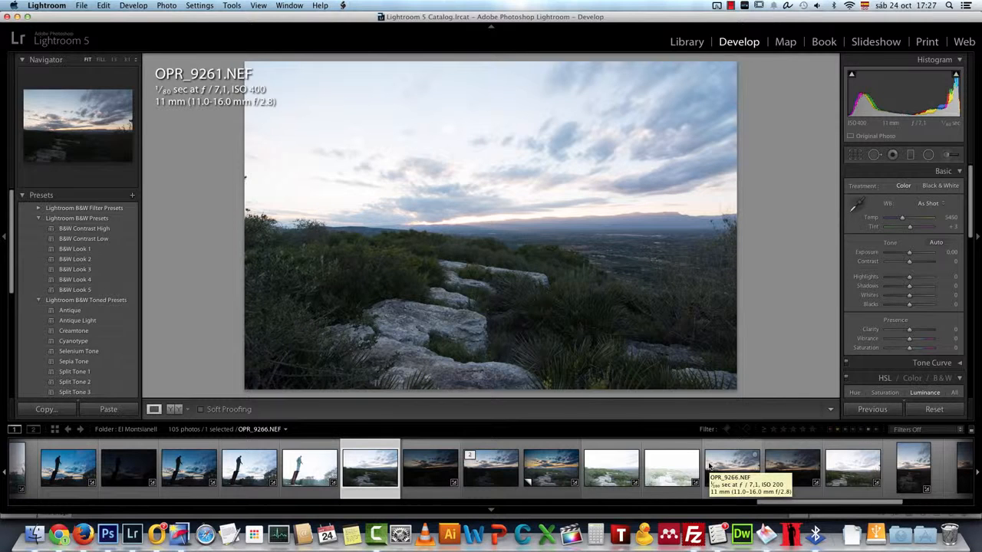
click(456, 285)
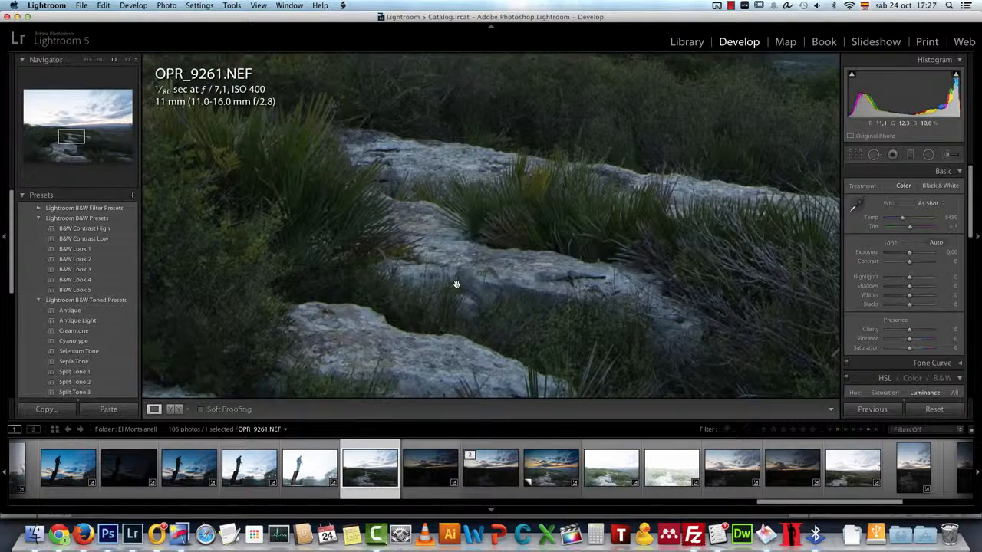
click(456, 285)
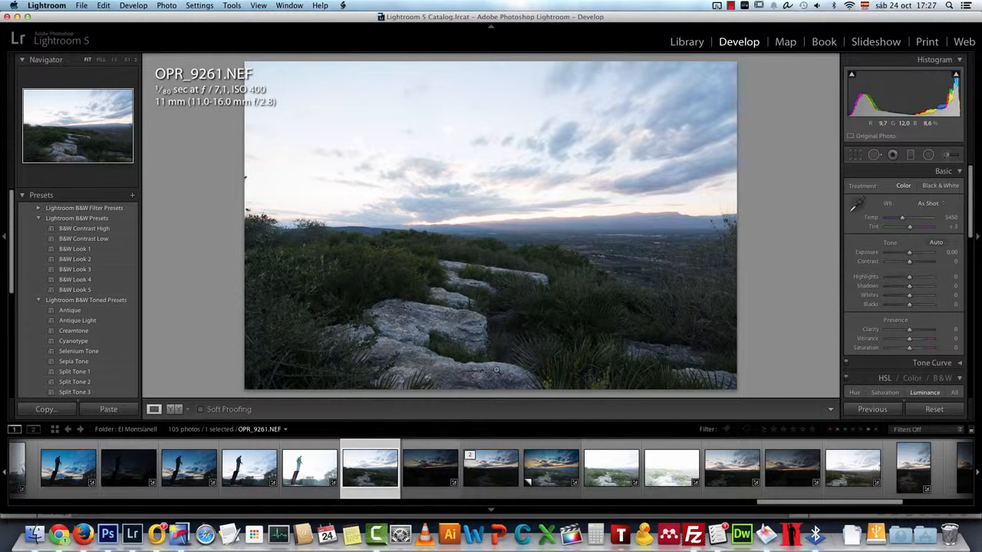
click(432, 471)
click(486, 473)
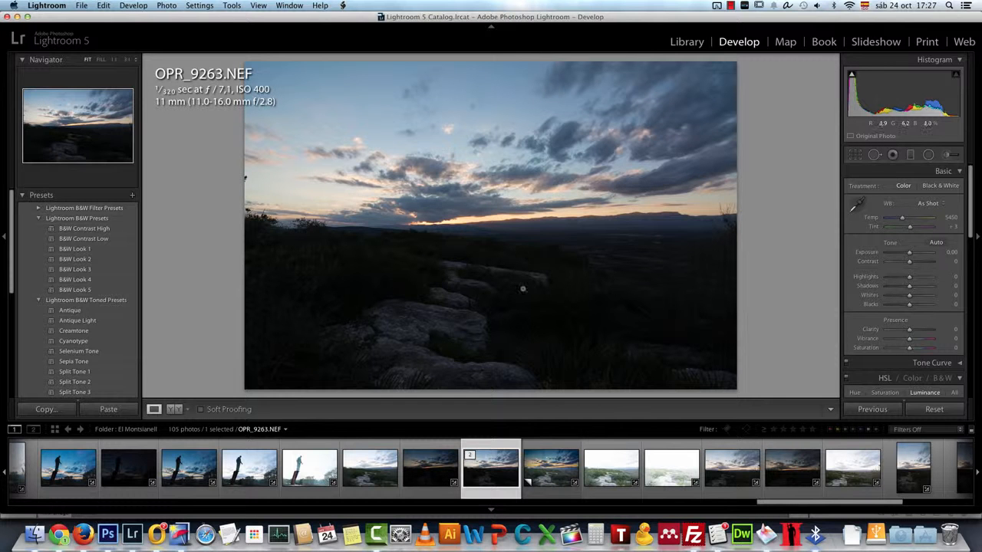
click(551, 466)
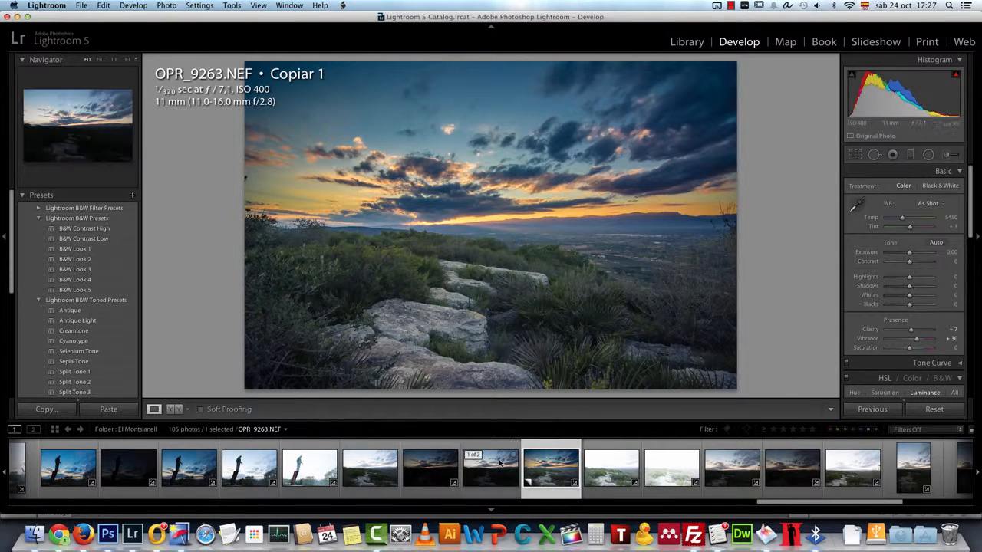
- Place a graduated filter along the horizon of the unedited OPR_9263.NEF so that it covers the dark foreground
click(499, 462)
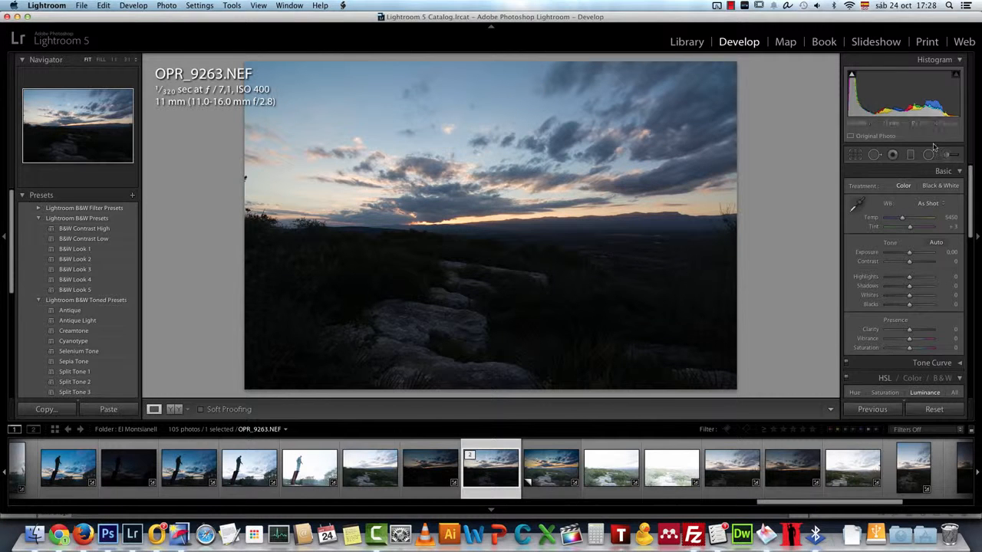
click(911, 155)
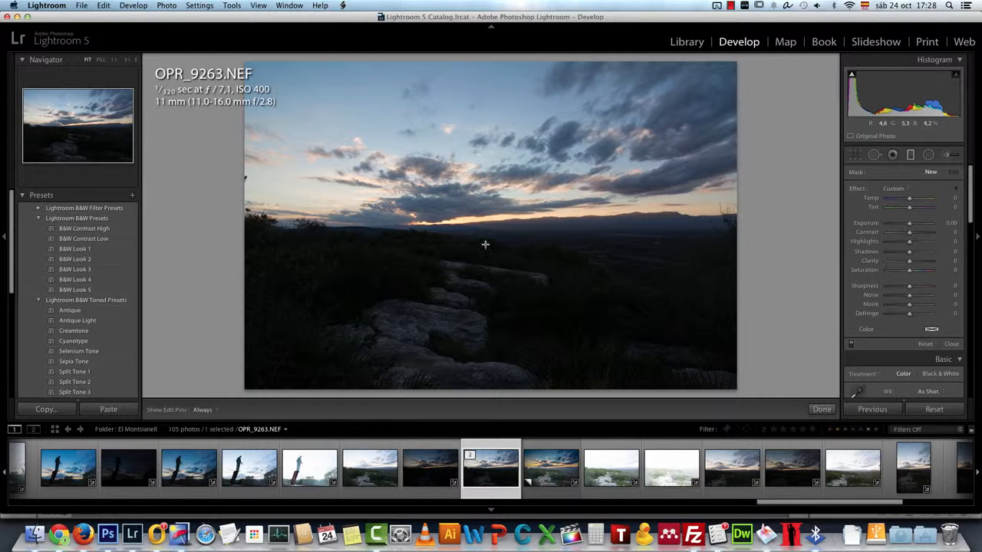
drag(497, 244, 498, 200)
drag(499, 222, 498, 225)
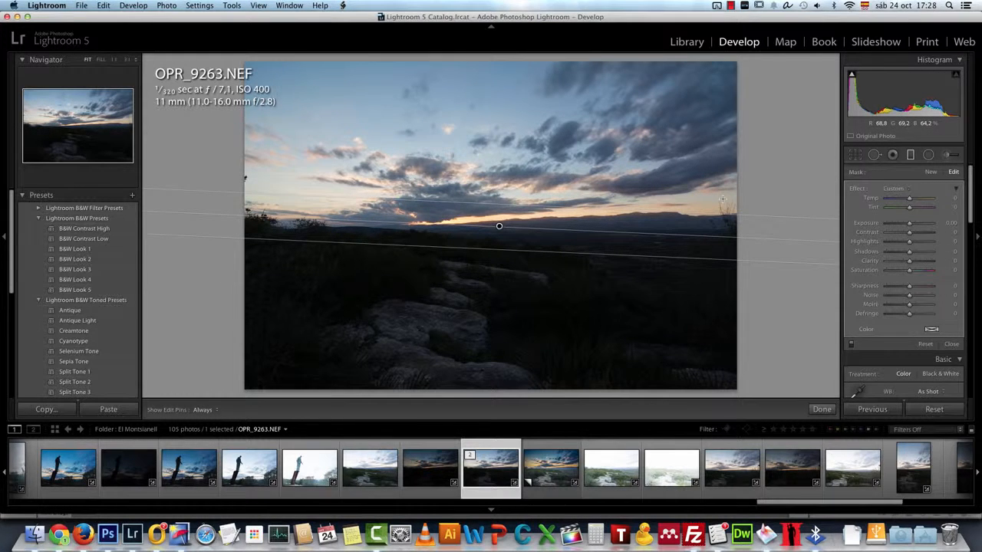
- Set the foreground graduated filter's exposure to 2.05, contrast to -11 and shadows to 23
click(948, 223)
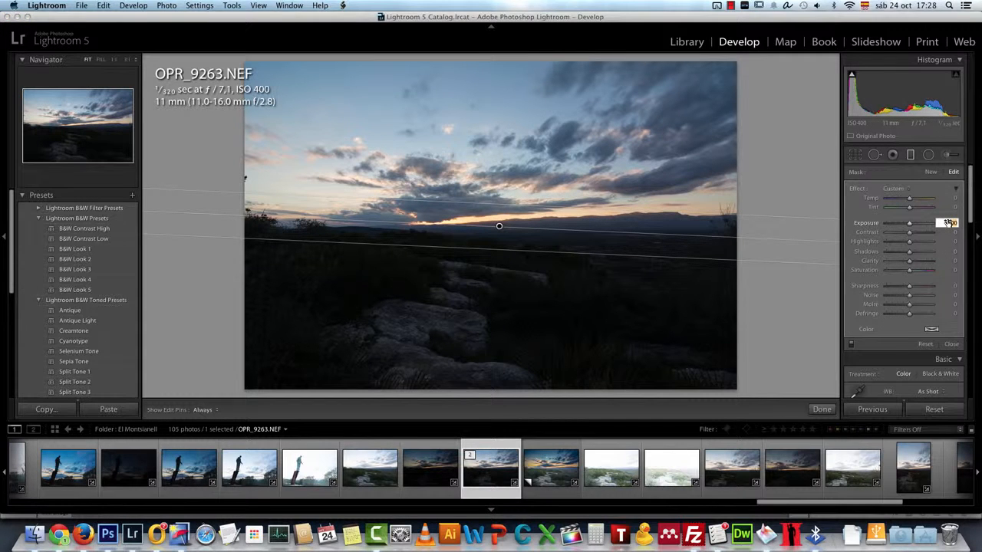
text(2)
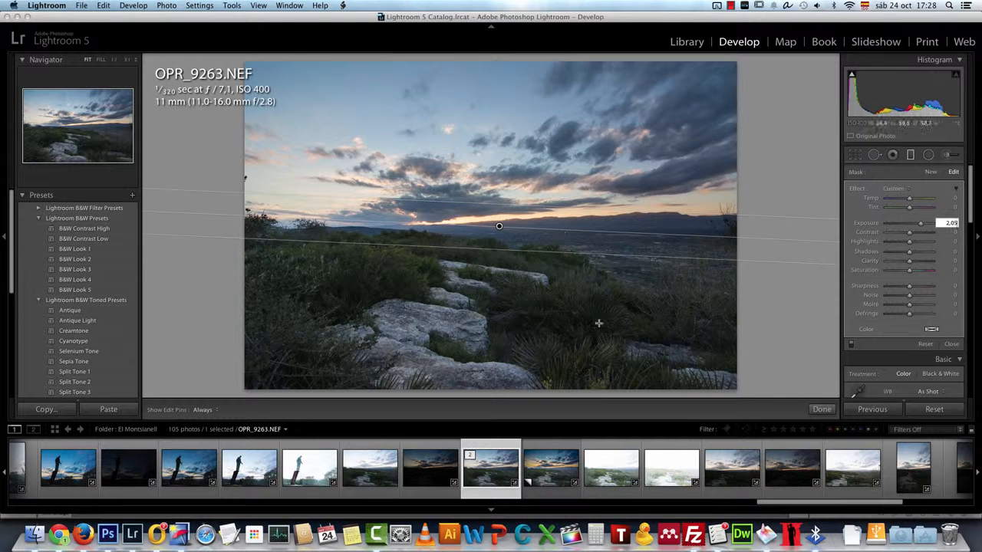
key(Return)
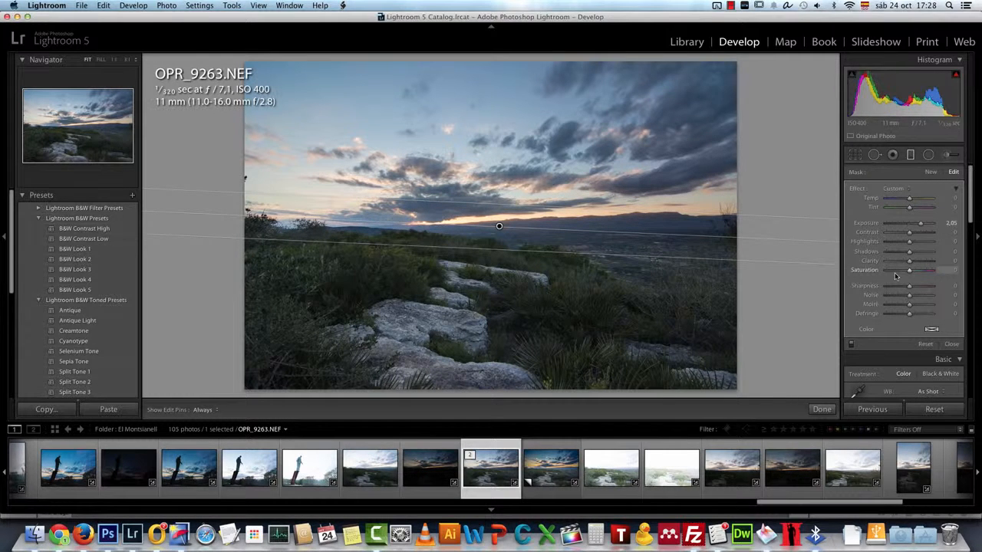
click(955, 232)
key(Return)
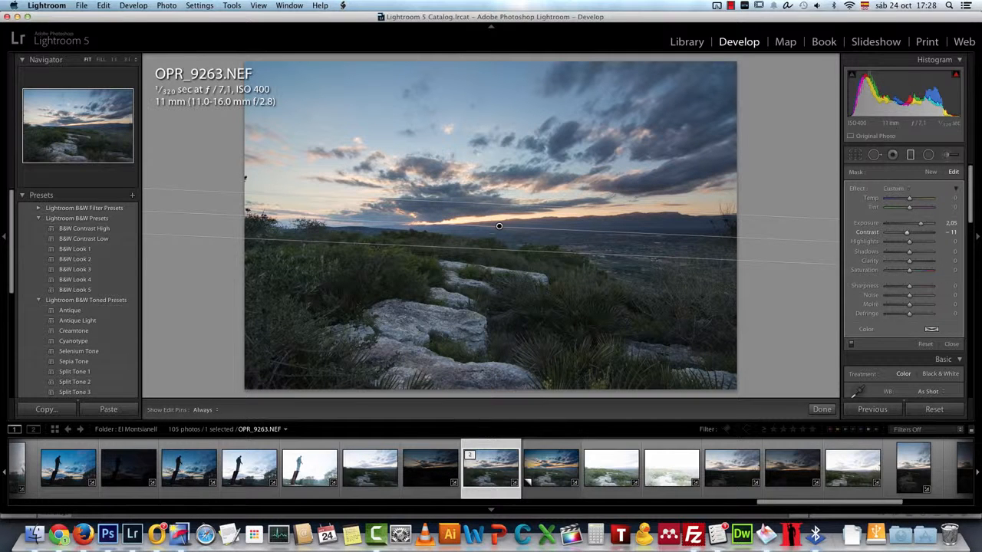
click(949, 252)
text(23)
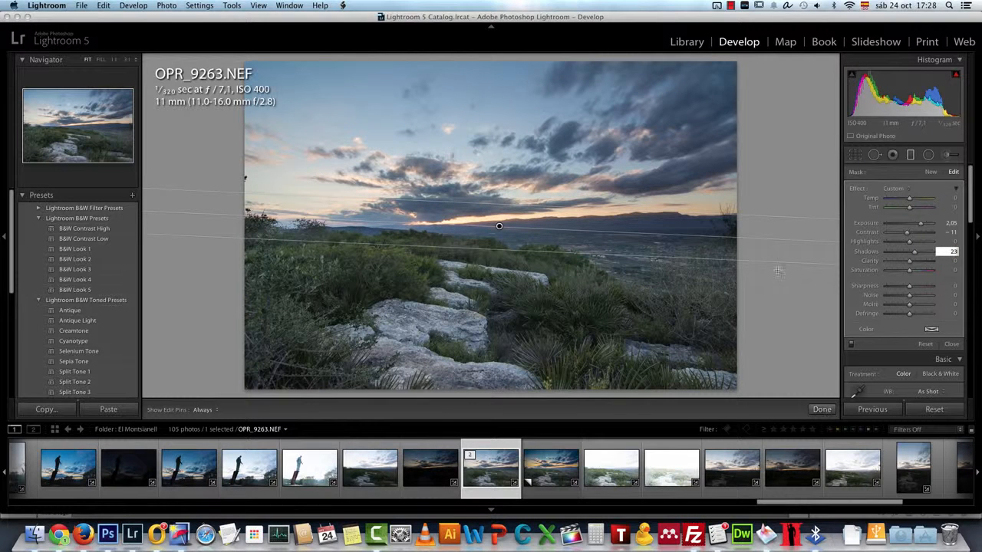
- Widen the foreground filter's transition, align its angle and position with the horizon, and close the Graduated Filter tool
drag(705, 237, 713, 236)
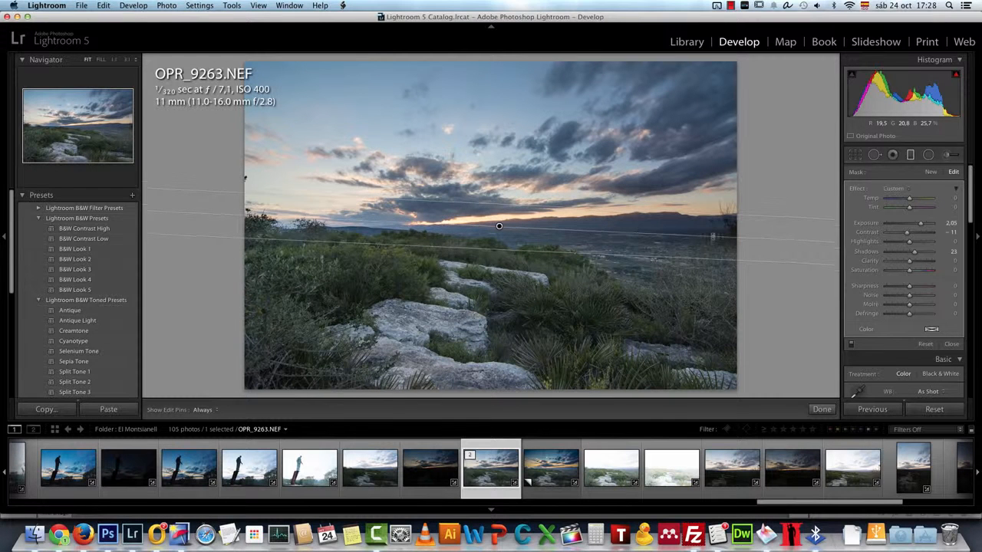
drag(489, 204, 499, 225)
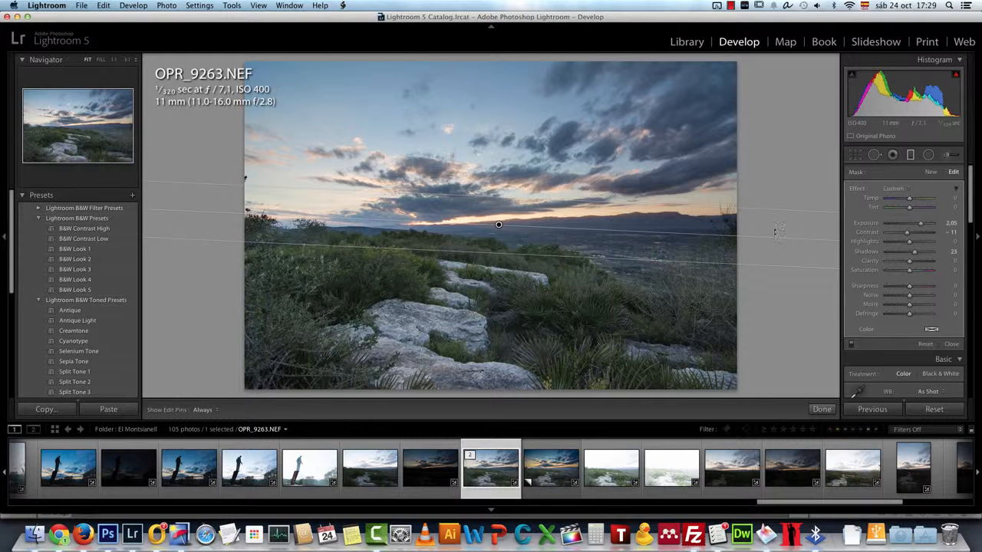
drag(498, 224, 499, 221)
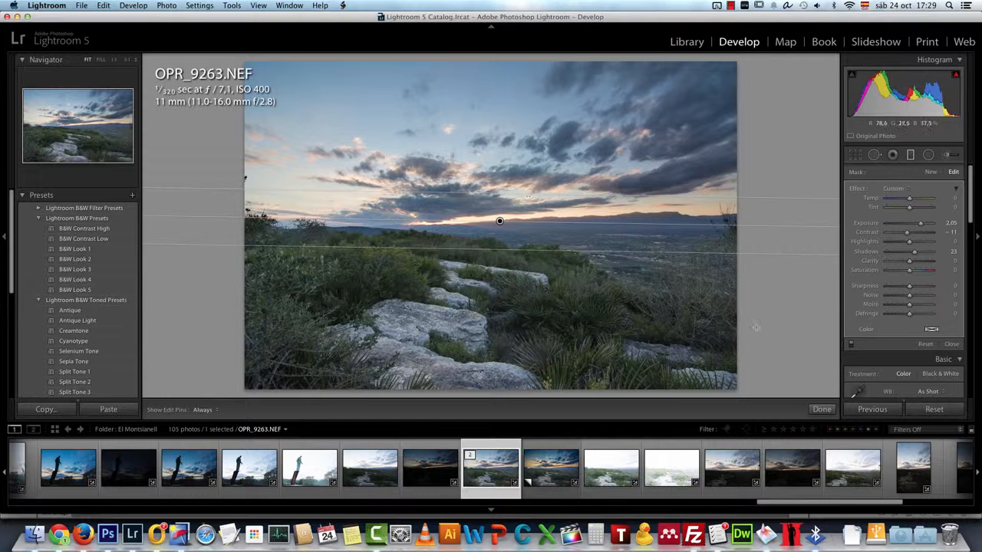
click(912, 156)
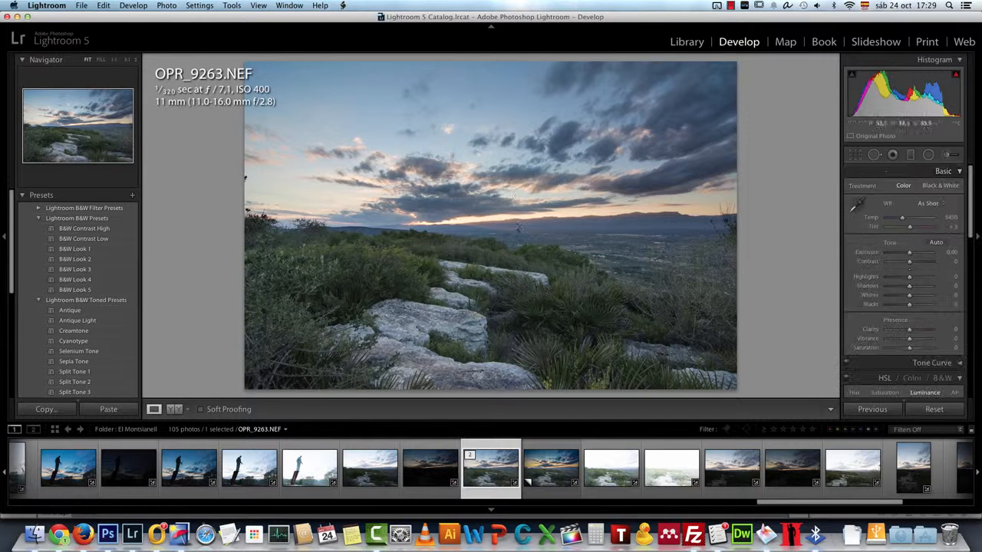
- Draw a second graduated filter at the horizon covering the sky, with contrast at -11 and highlights at -55
click(911, 156)
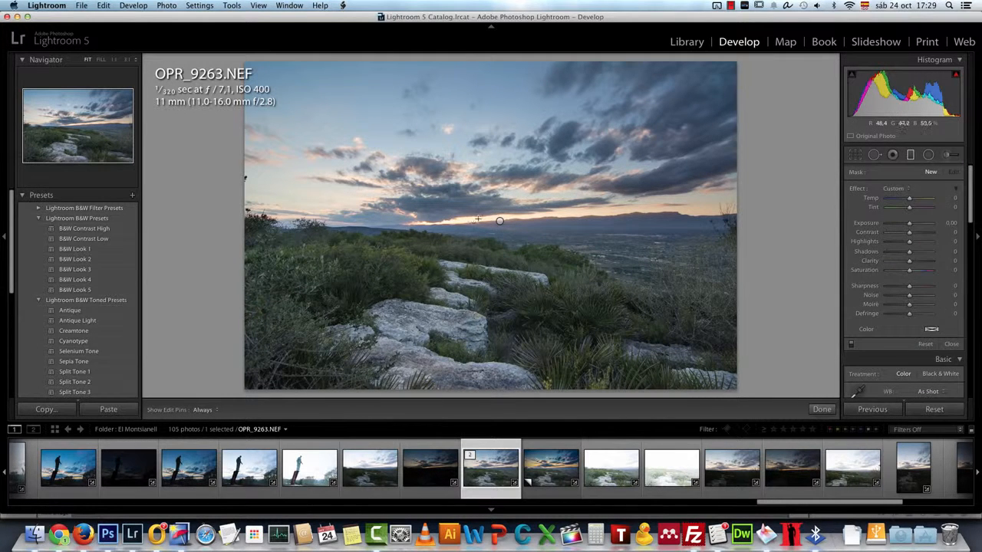
mouse_move(478, 215)
mouse_down()
mouse_move(478, 263)
mouse_move(477, 222)
mouse_up()
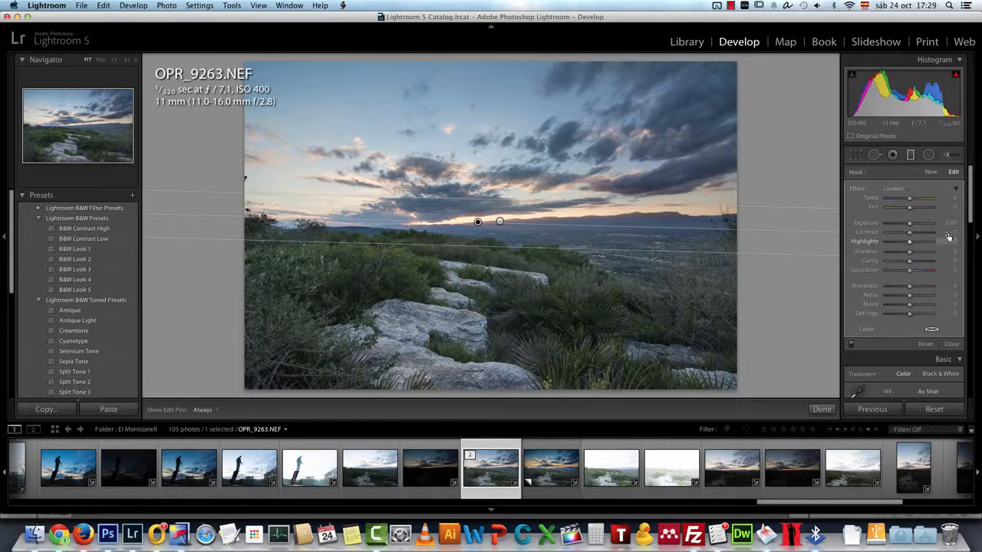
drag(949, 231, 942, 232)
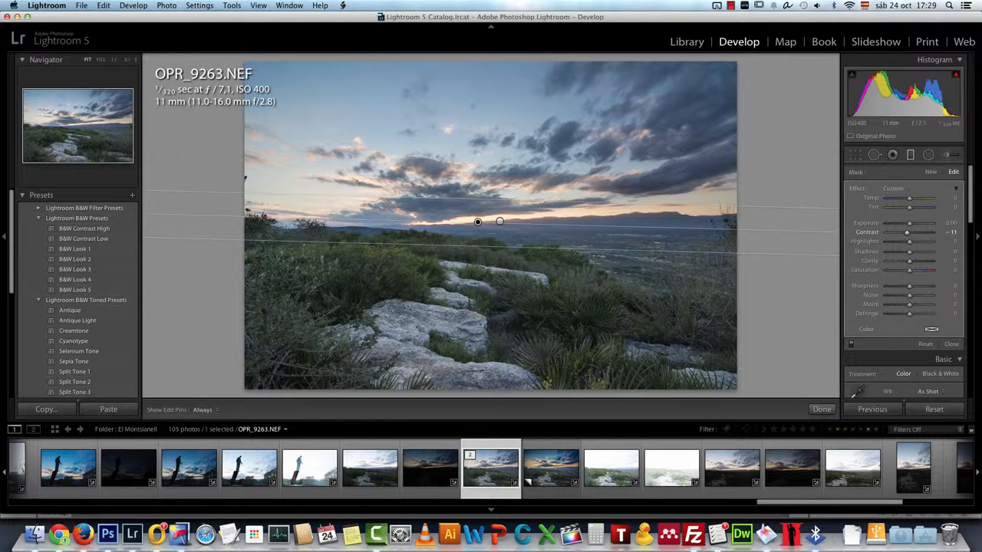
click(948, 243)
text(-55)
key(Return)
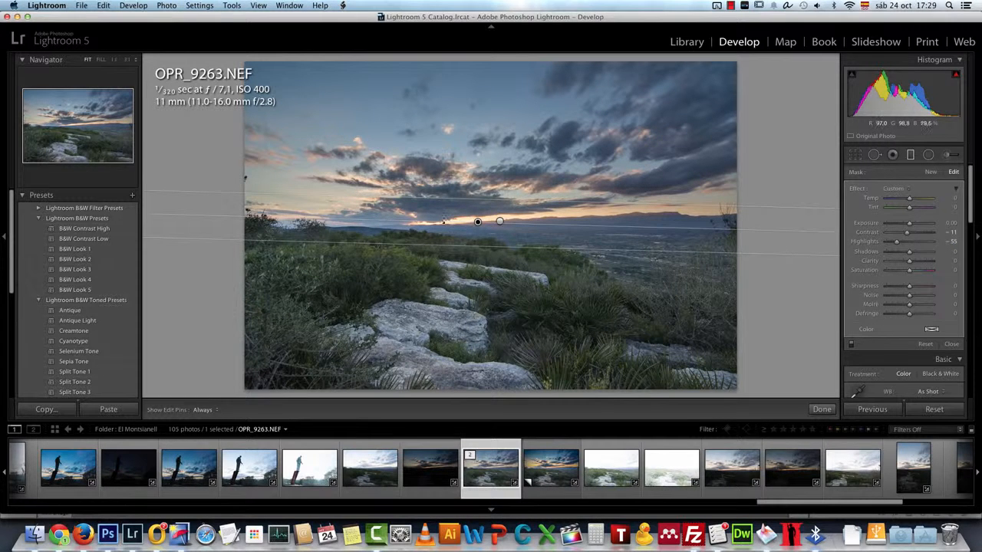
- Set the sky graduated filter's shadows to 49, clarity to 42 and saturation to 46, and close the Graduated Filter tool
click(943, 252)
text(49)
key(Return)
click(954, 260)
text(4)
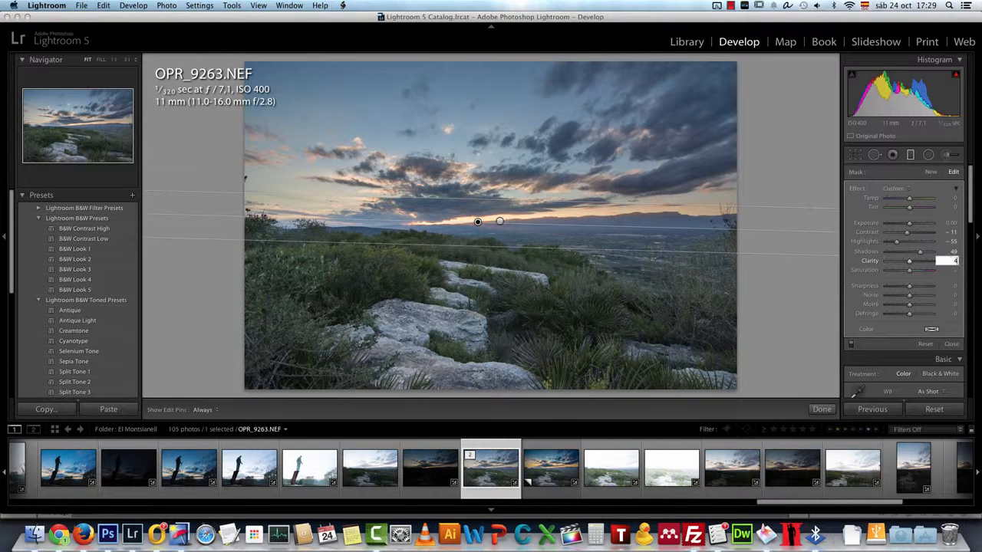
text(2)
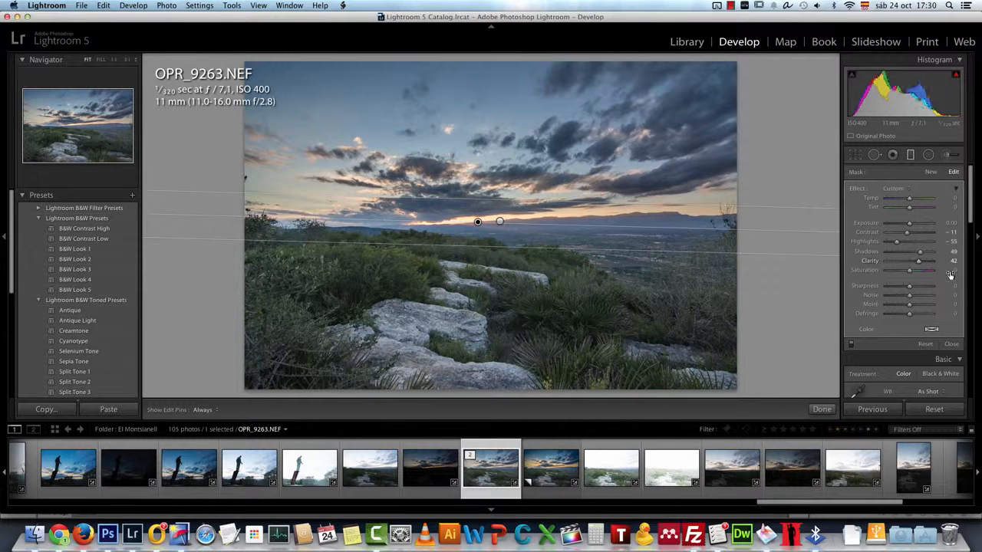
key(Tab)
text(46)
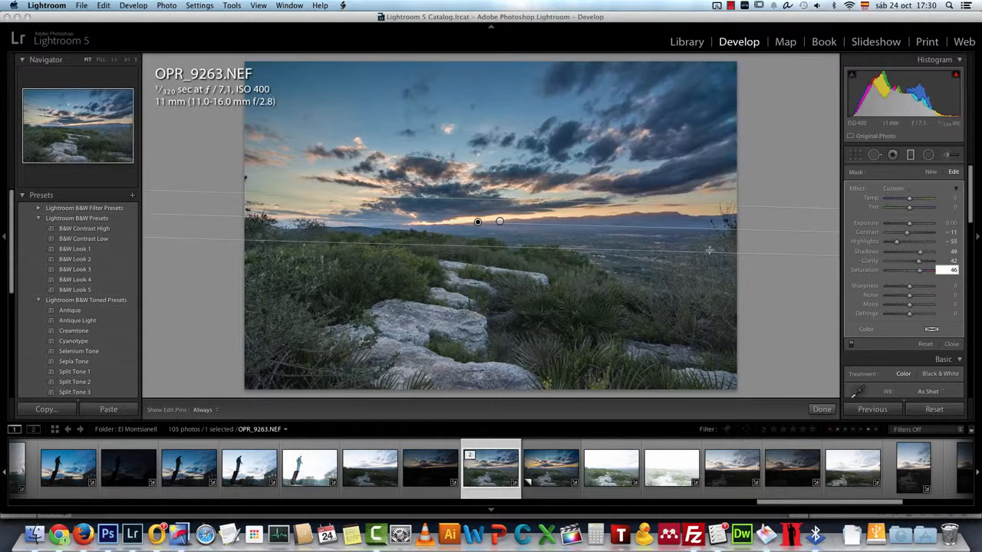
click(822, 409)
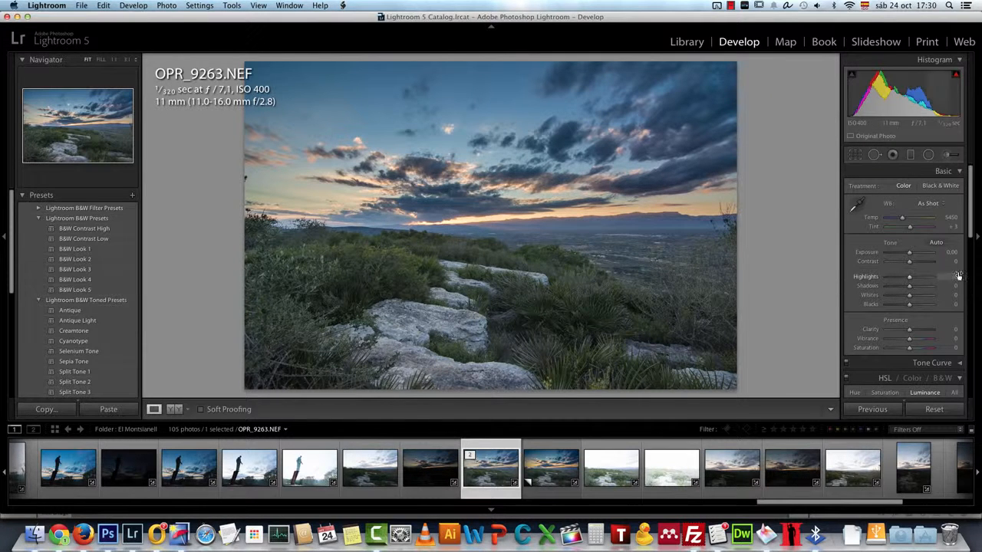
- Set the photo's overall clarity to +7 and vibrance to +30 in the Basic adjustments
click(950, 329)
text(7)
key(Tab)
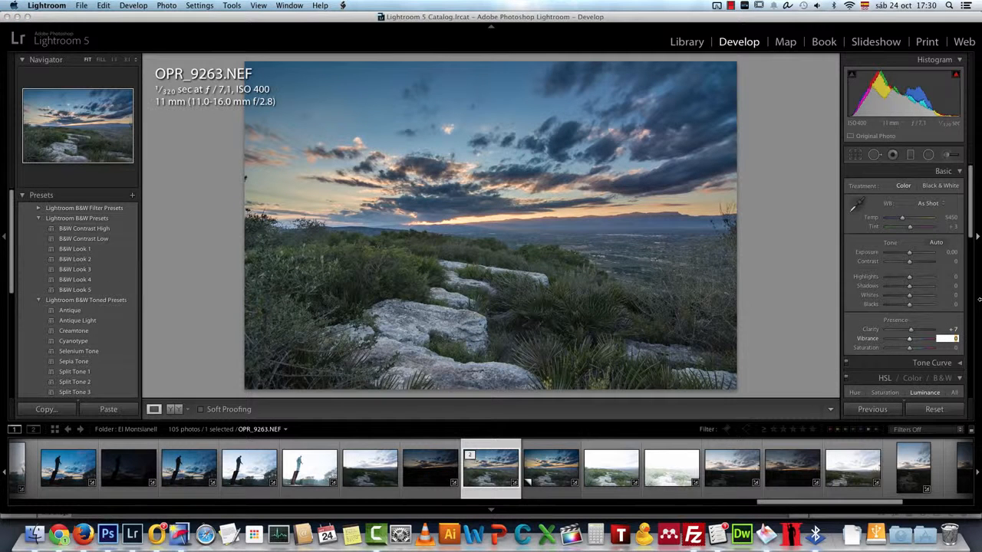
key(Return)
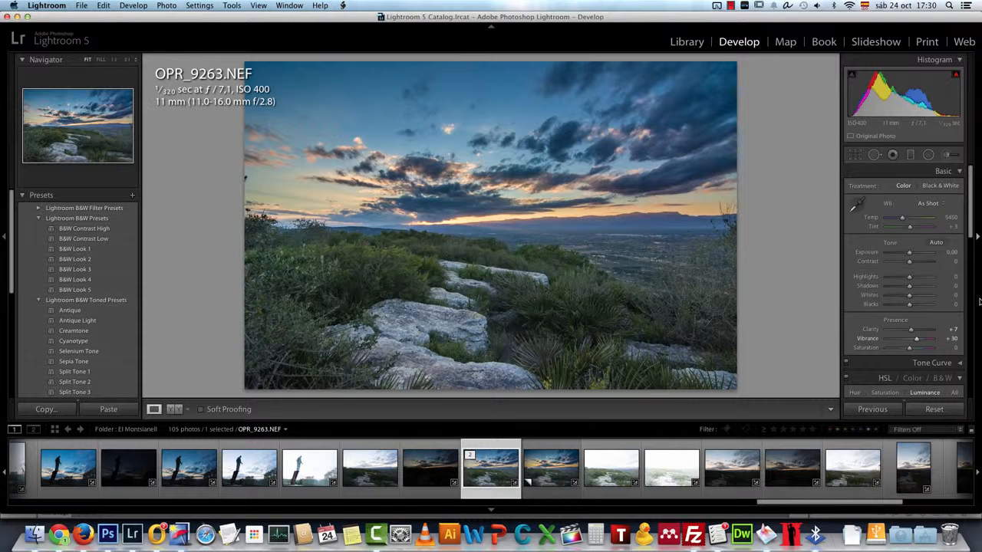
scroll(948, 307, down, 2)
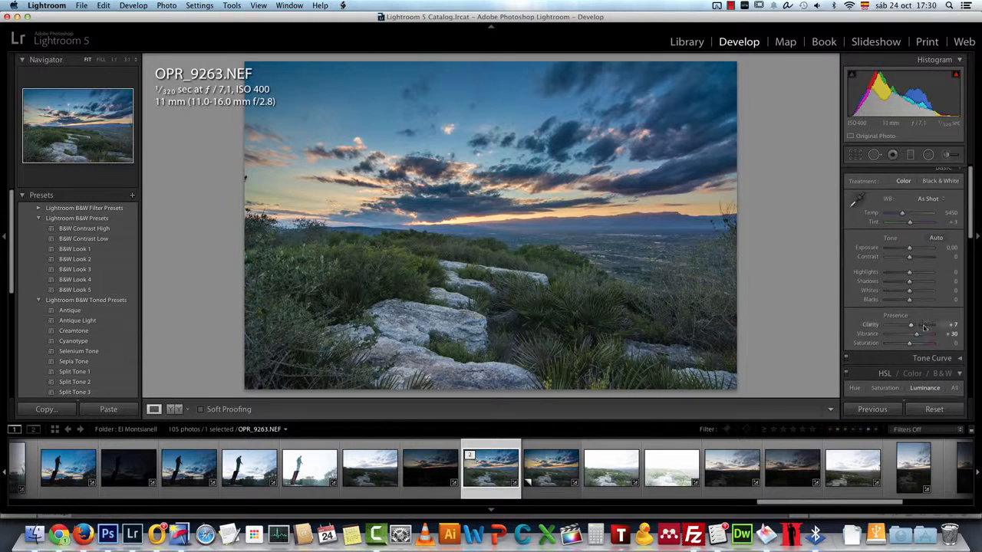
click(962, 350)
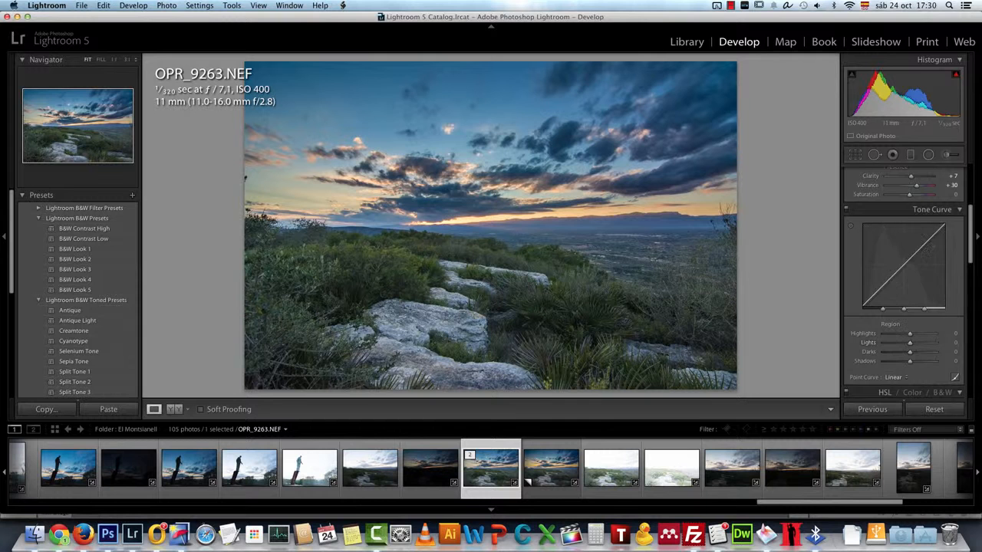
click(959, 210)
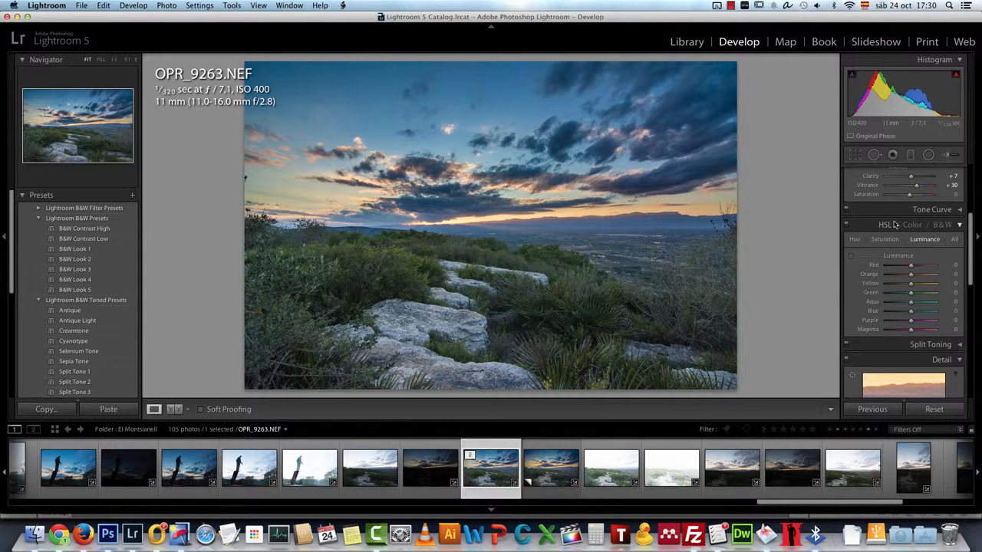
- Try a green hue of -100 and a strongly lowered orange hue in HSL, and reset both
click(856, 240)
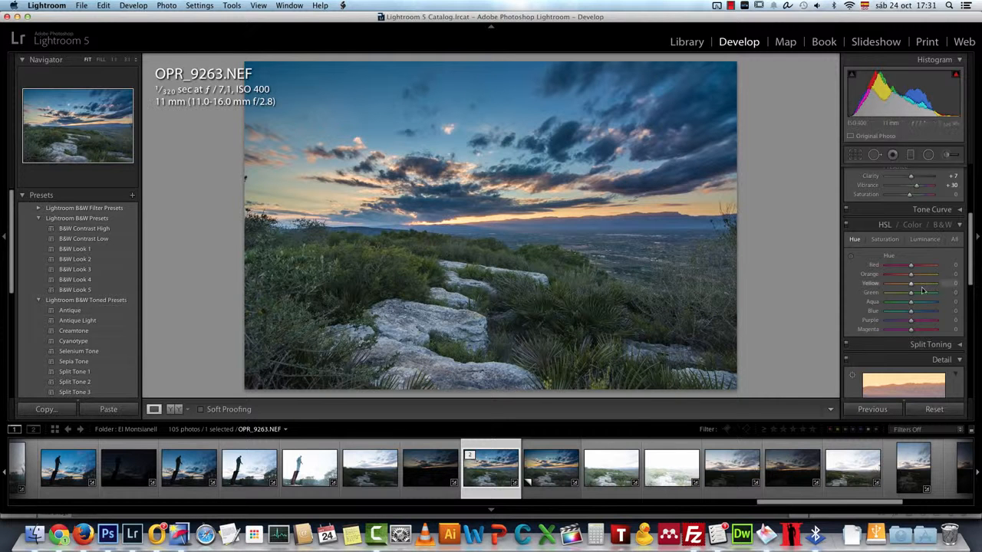
drag(911, 293, 868, 295)
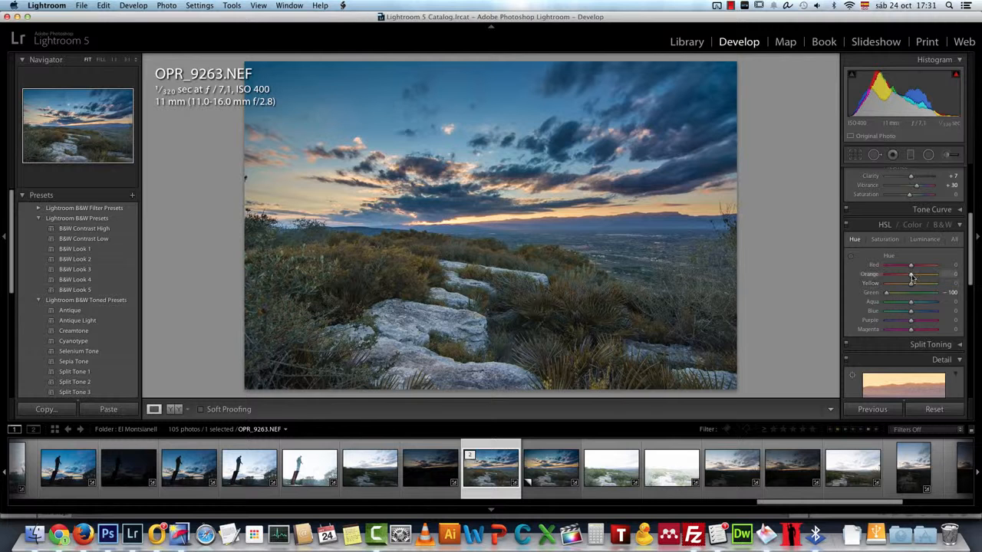
drag(912, 277, 890, 278)
double_click(887, 276)
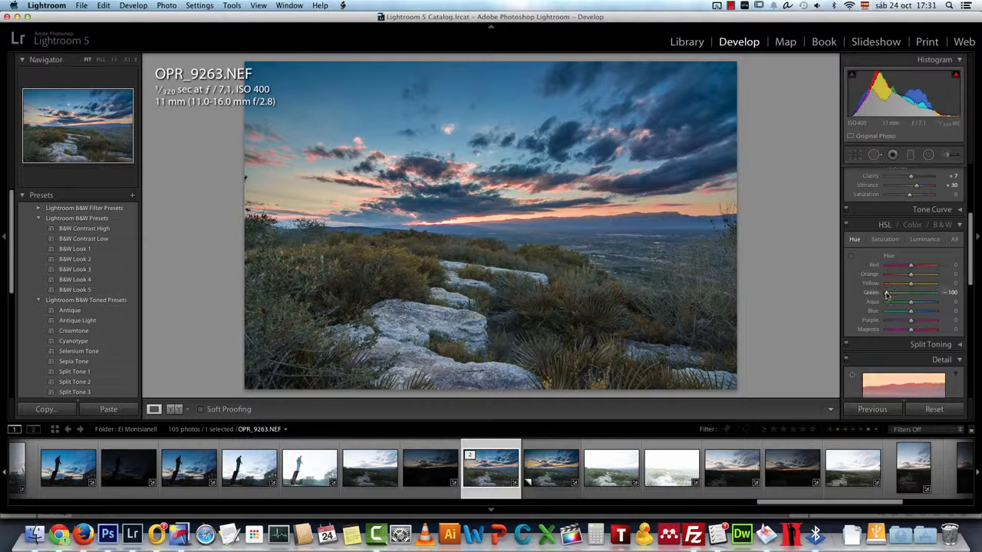
double_click(888, 295)
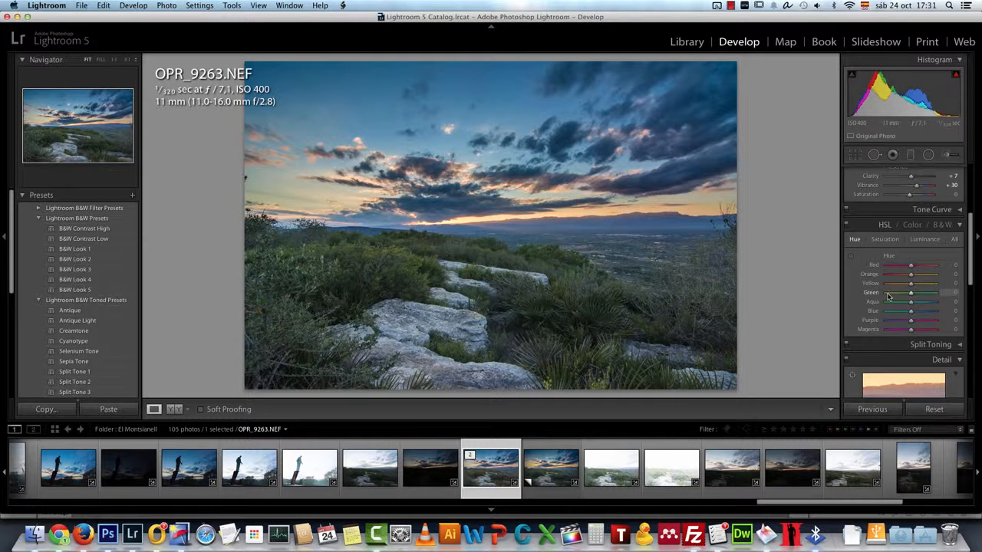
- Set the HSL saturation of orange to +27 and yellow to +51, and compare the photo with the HSL adjustments off
click(886, 241)
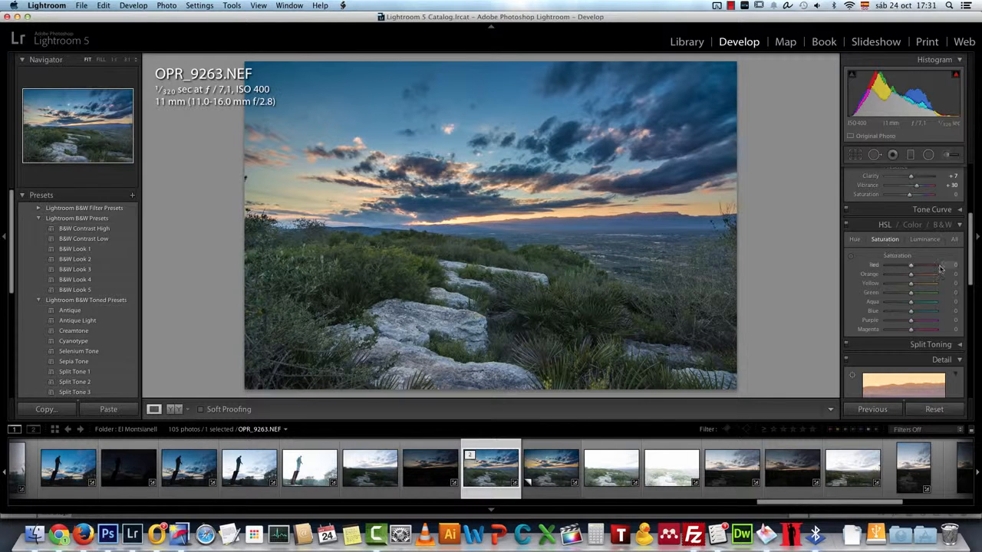
click(950, 275)
text(27)
key(Return)
click(949, 284)
text(51)
key(Return)
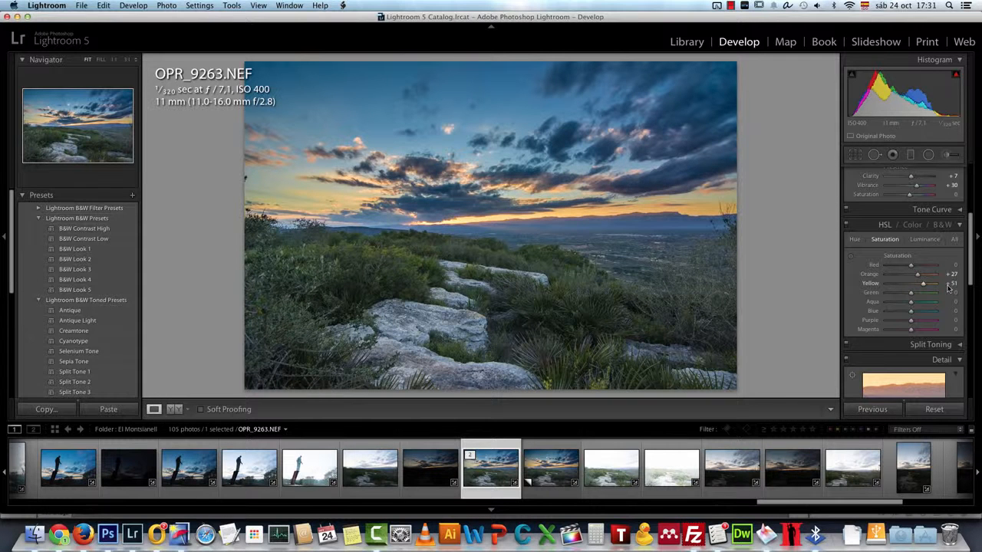
click(846, 225)
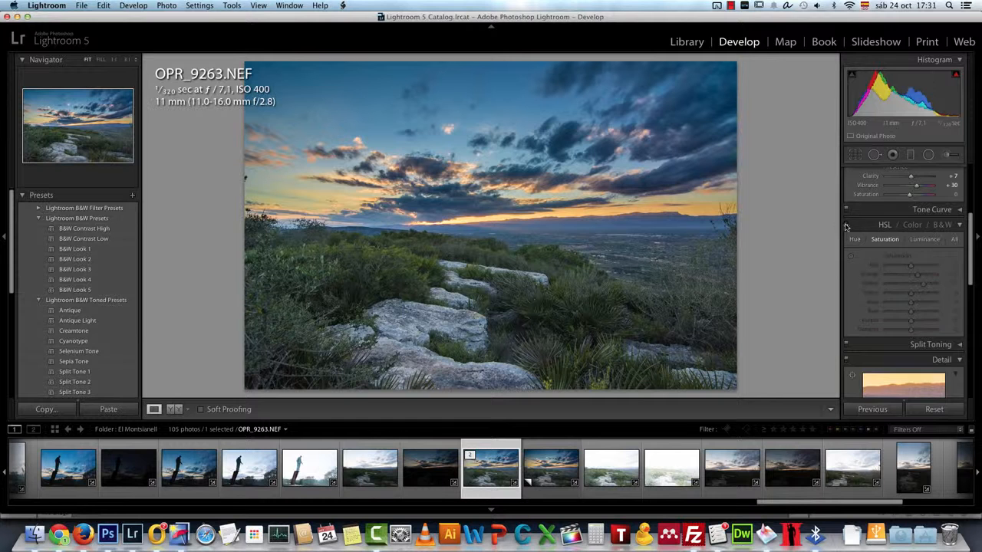
- Set the HSL luminance of aqua to -31 and blue to -17, and collapse the HSL adjustments
click(925, 240)
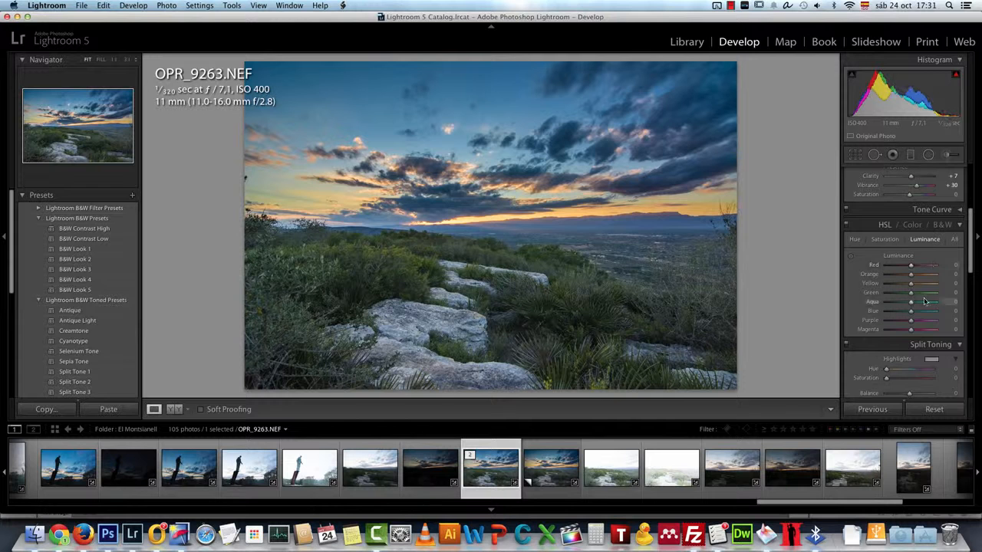
click(954, 303)
key(BackSpace)
key(Return)
click(953, 311)
text(-17)
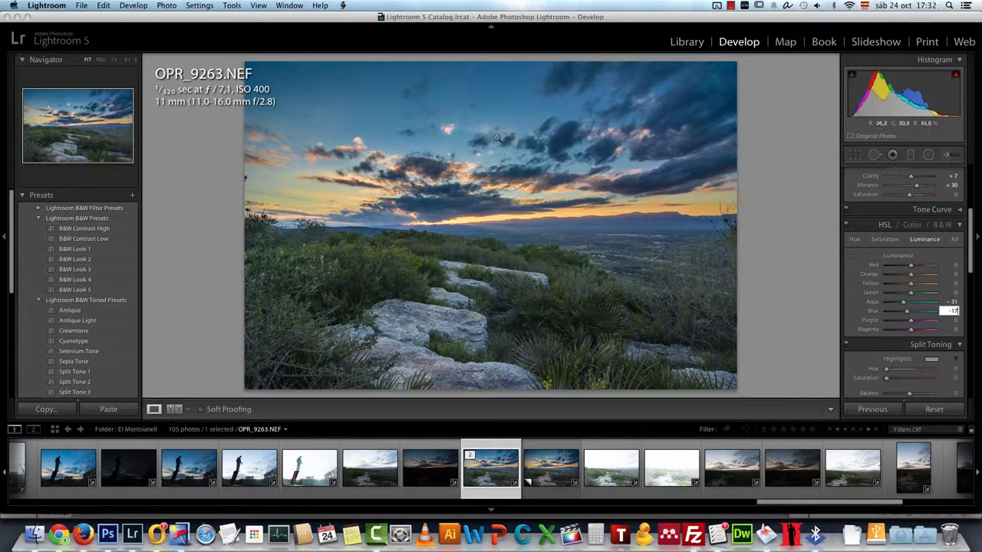
key(Return)
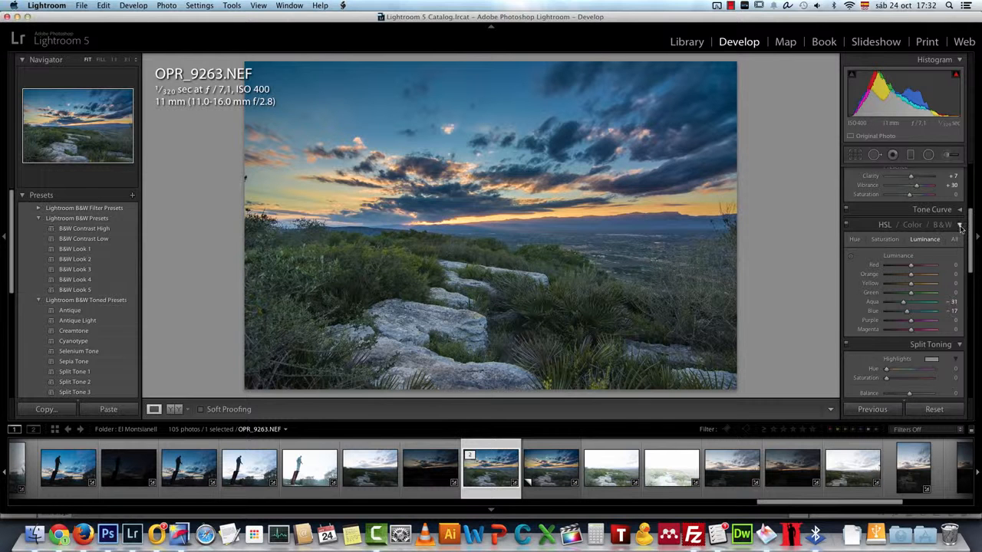
click(959, 225)
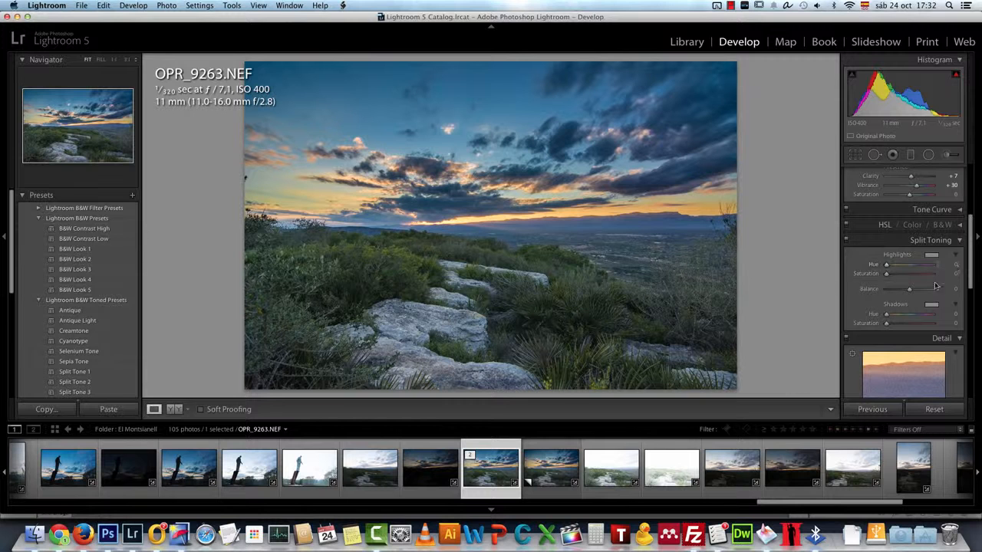
- Tint the highlights with Split Toning using hue 51 and saturation 26
click(951, 264)
text(51)
key(Return)
click(954, 274)
text(26)
key(Return)
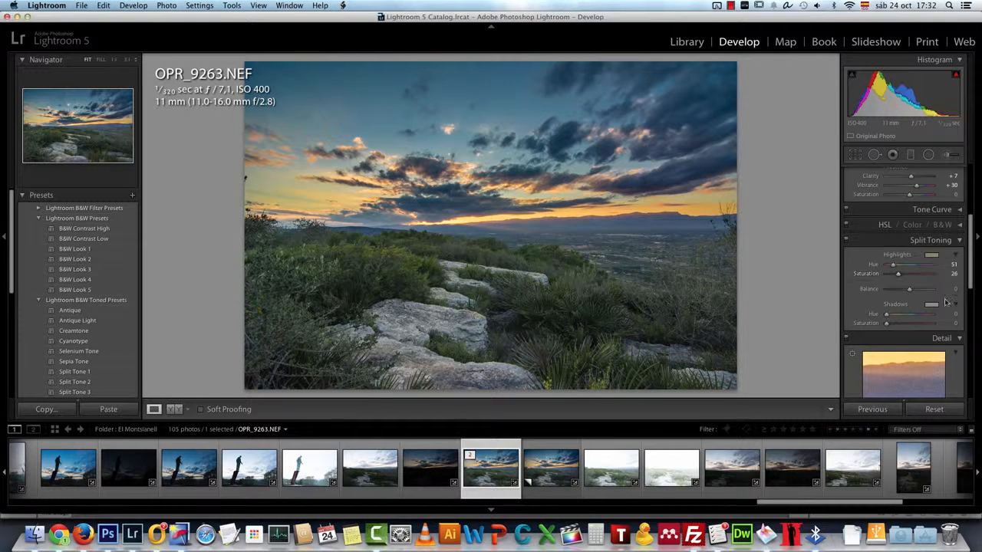
- Tint the shadows with Split Toning using hue 246 and saturation 16
click(955, 316)
click(956, 324)
text(16)
key(Return)
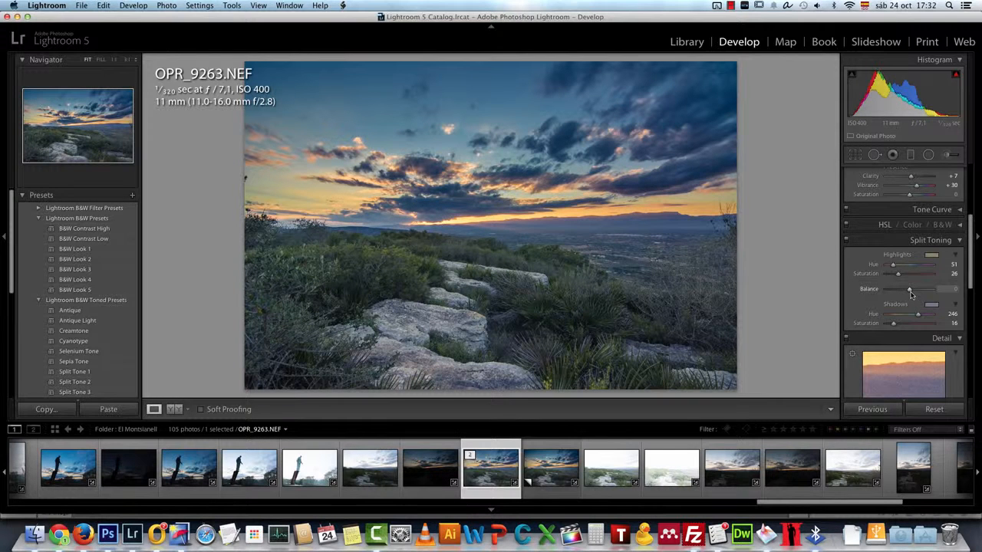
- Set the Split Toning balance to +28, reduce the shadow saturation to 6, and collapse the Split Toning settings
drag(911, 292, 913, 293)
drag(894, 326, 891, 326)
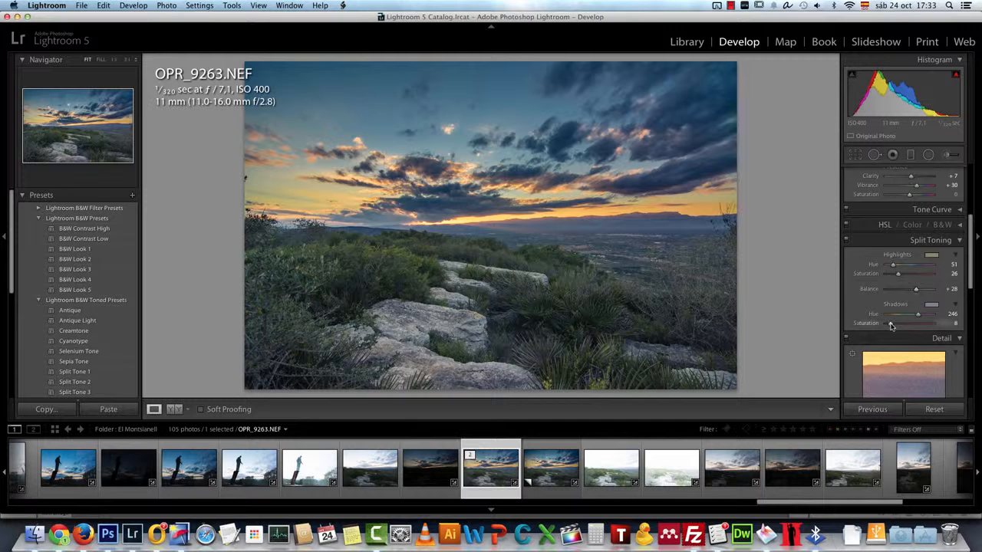
click(959, 240)
- Set the sharpening amount to 54 and luminance noise reduction to 18, checking the foreground vegetation in the detail preview
scroll(914, 346, down, 3)
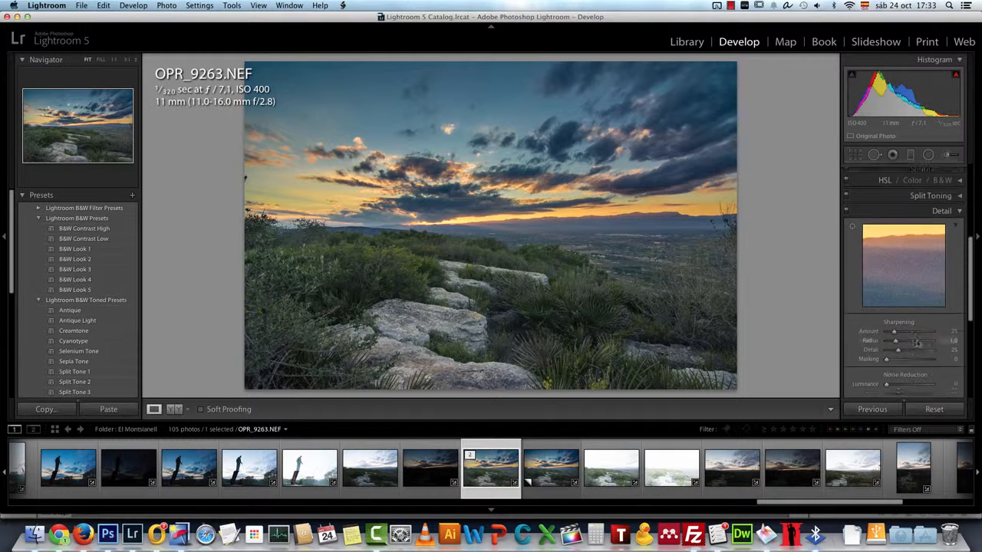
drag(899, 307, 902, 307)
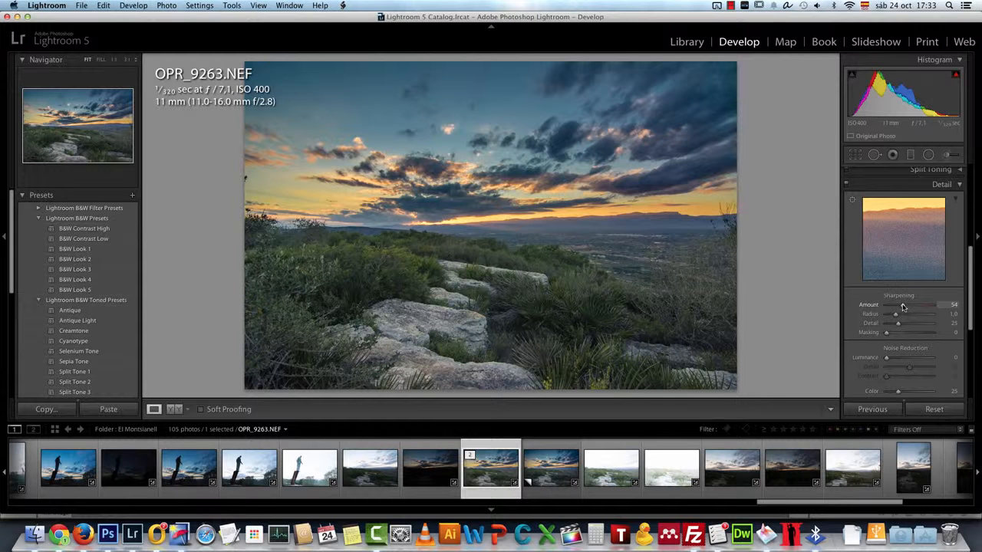
click(890, 264)
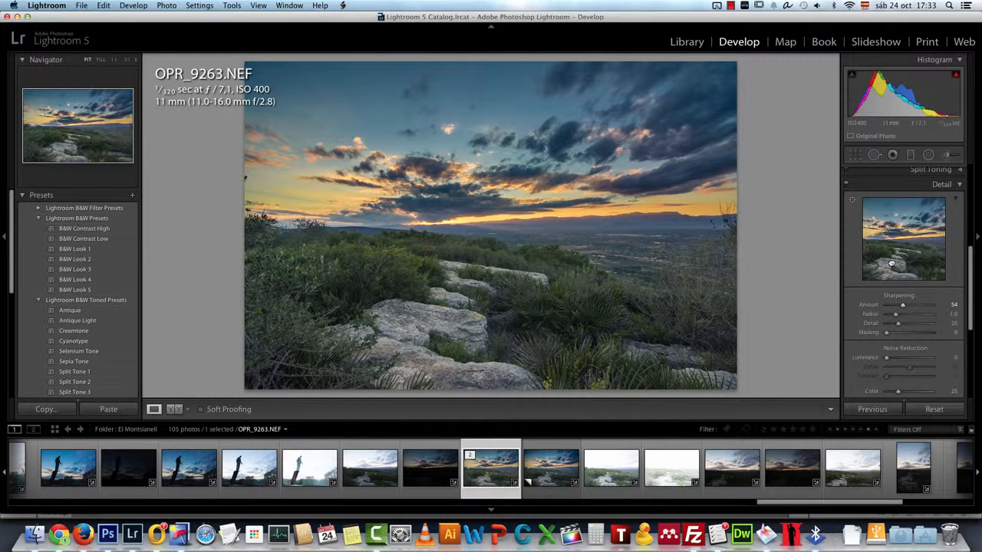
click(892, 263)
drag(893, 263, 911, 274)
drag(898, 237, 919, 267)
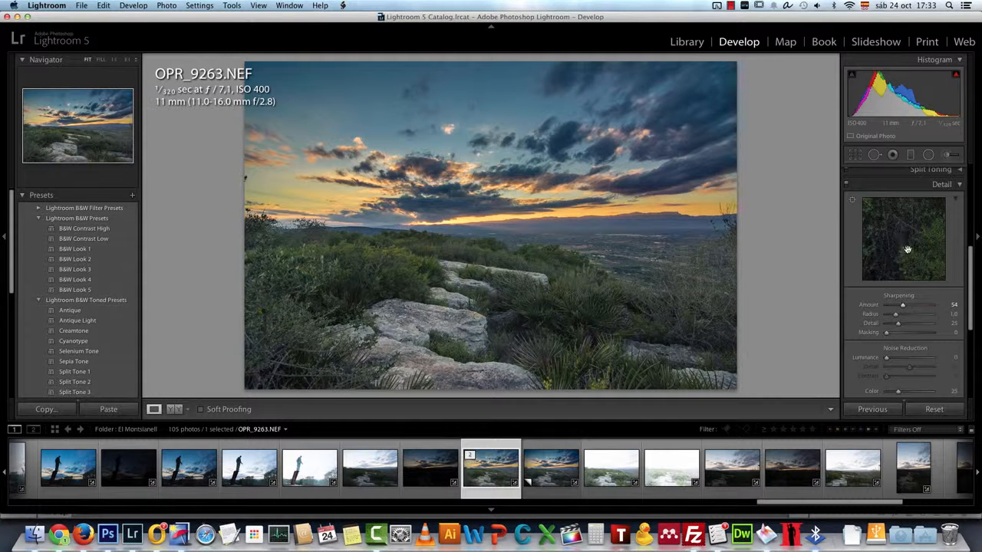
drag(887, 360, 895, 360)
- Reopen the Split Toning settings, lower the balance between highlights and shadows, and collapse them again
scroll(946, 249, up, 5)
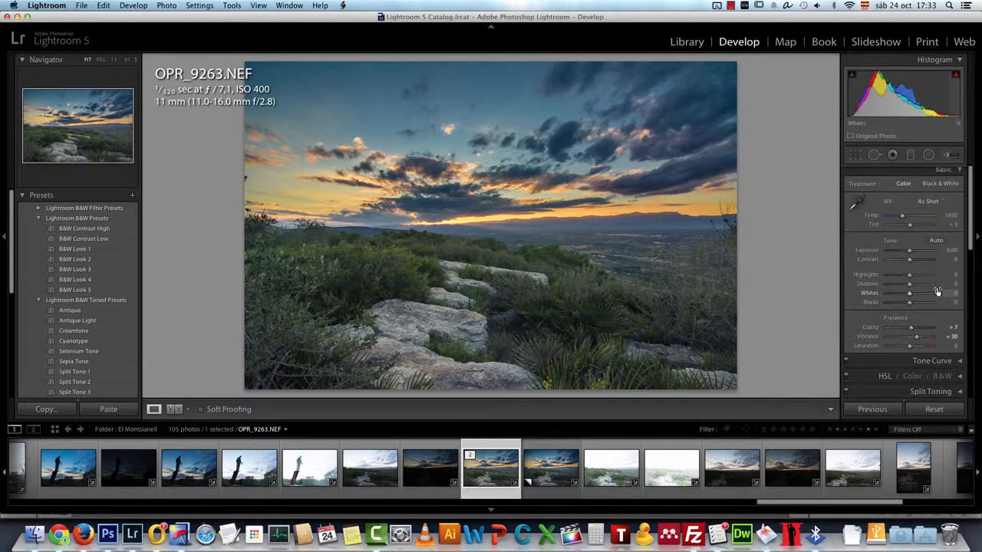
scroll(952, 290, down, 3)
click(952, 277)
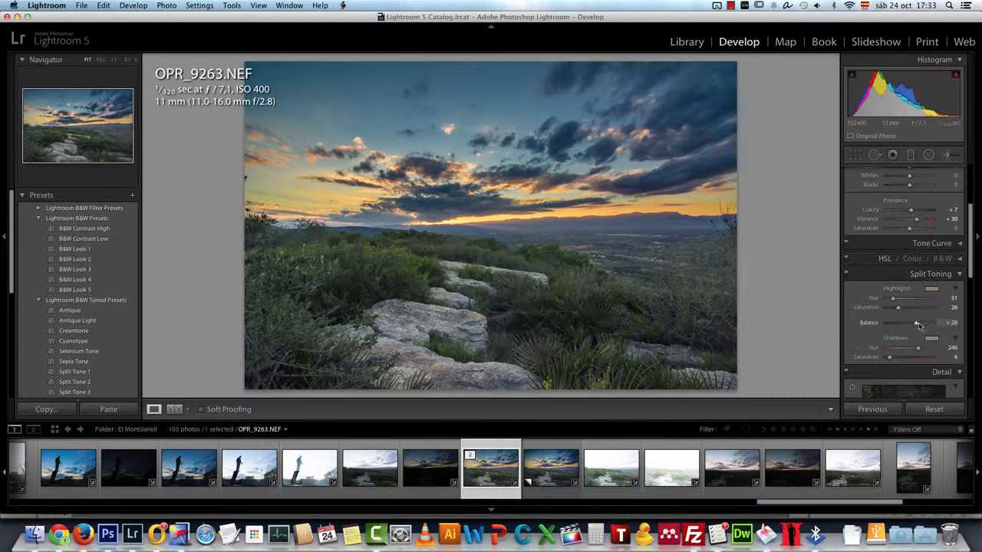
drag(912, 327, 908, 326)
click(958, 274)
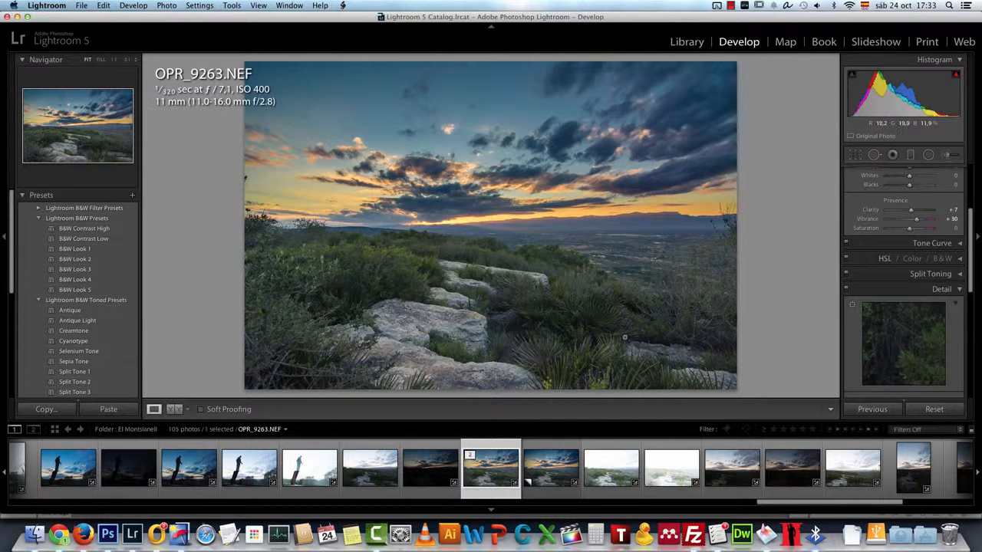
- Add a Highlight Priority post-crop vignette with amount -26 and midpoint 12
scroll(879, 350, down, 10)
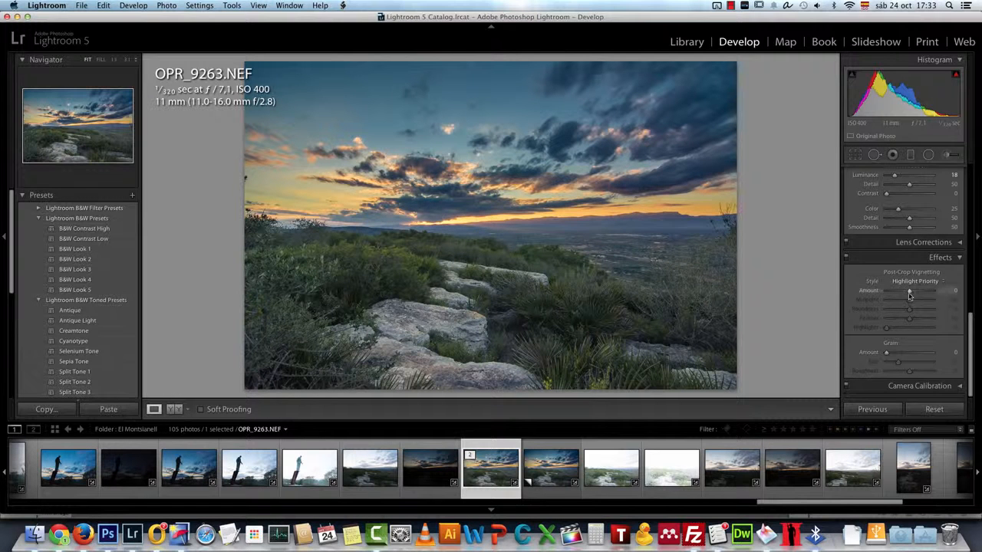
drag(909, 296, 902, 296)
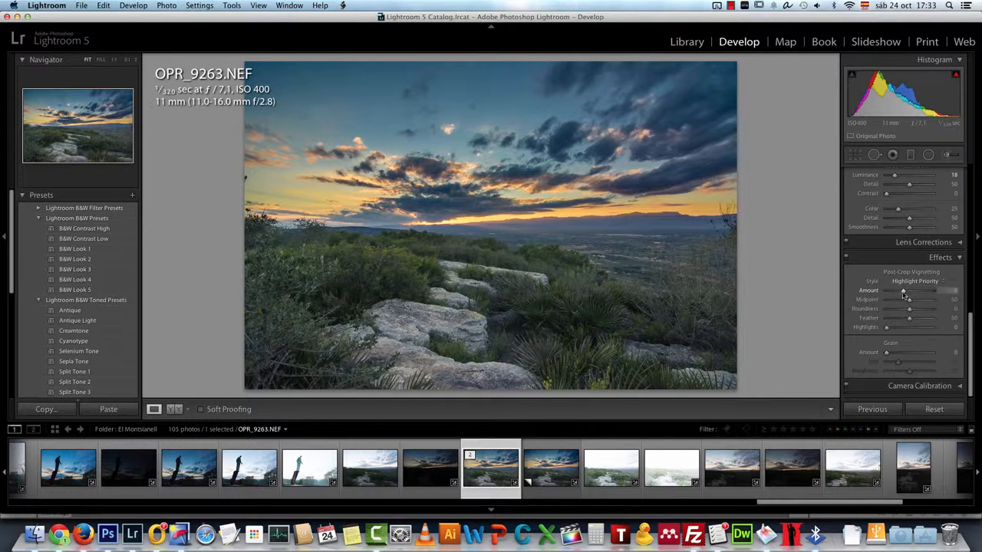
click(951, 299)
text(12)
key(Return)
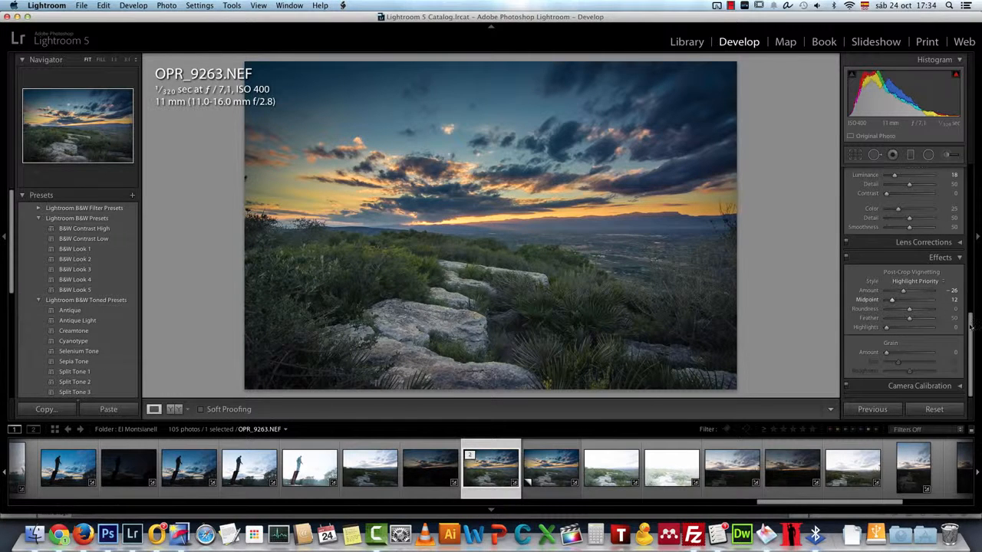
- Refine the post-crop vignette with roundness +84, amount -18 and feather 78
click(952, 310)
text(84)
key(Return)
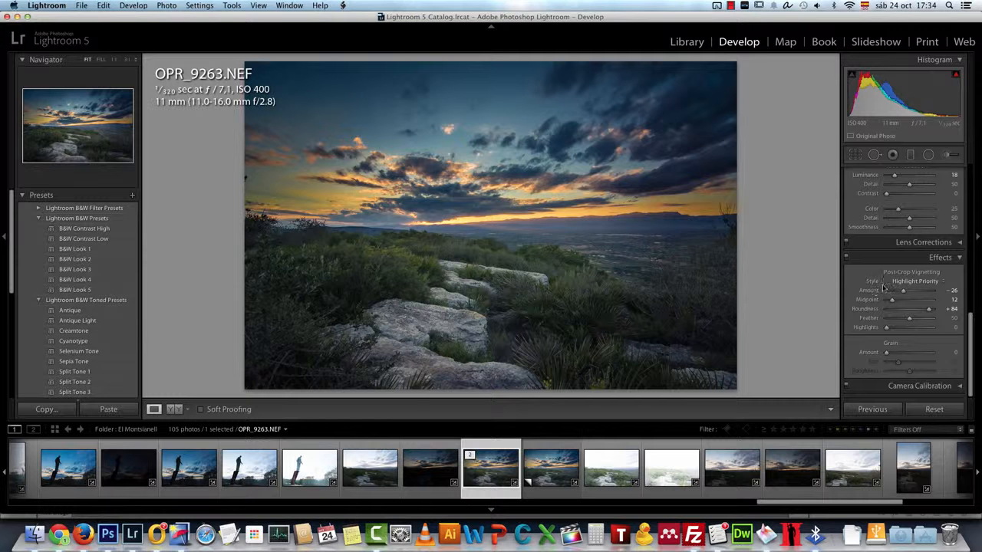
drag(905, 292, 908, 293)
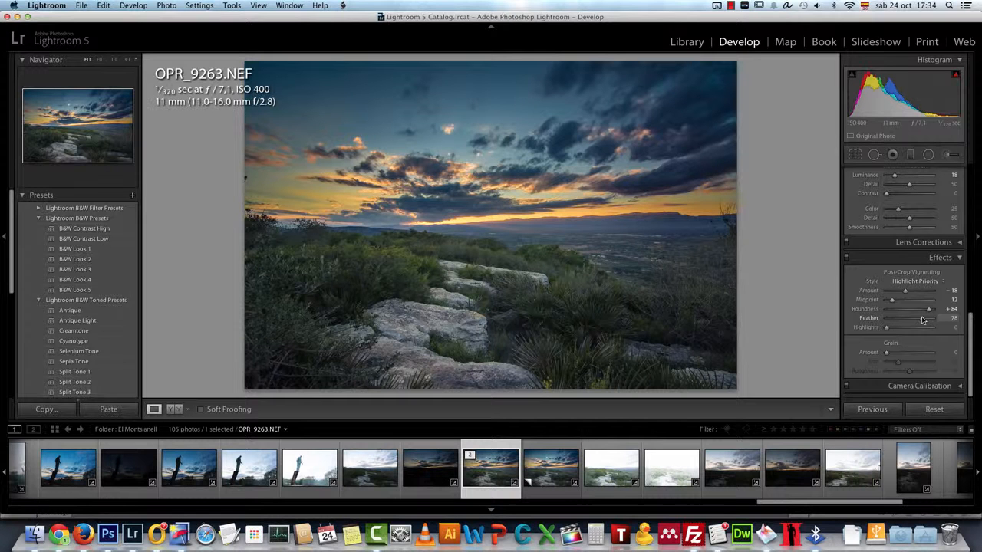
drag(926, 320, 927, 320)
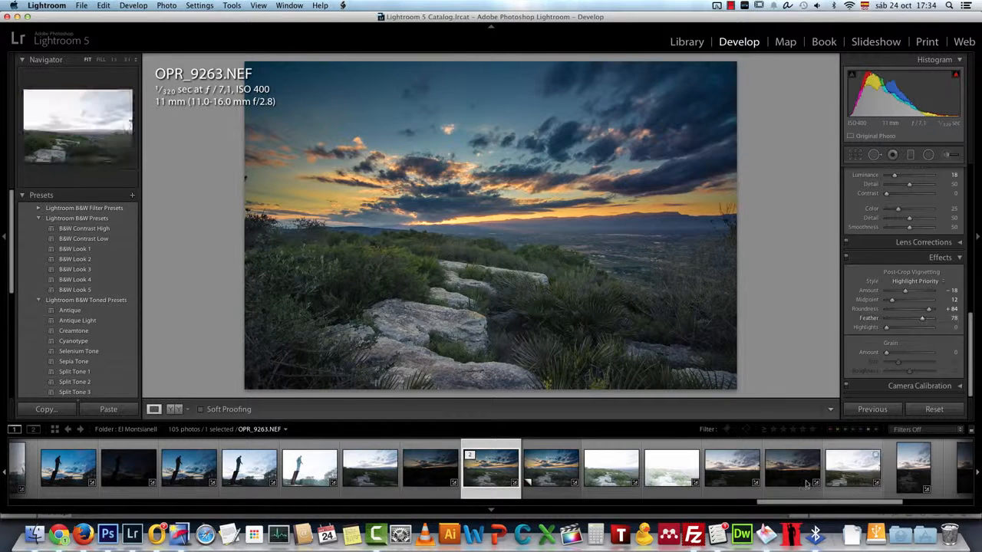
- Check which external editors are offered for editing the finished photo, without opening one
drag(790, 504, 760, 504)
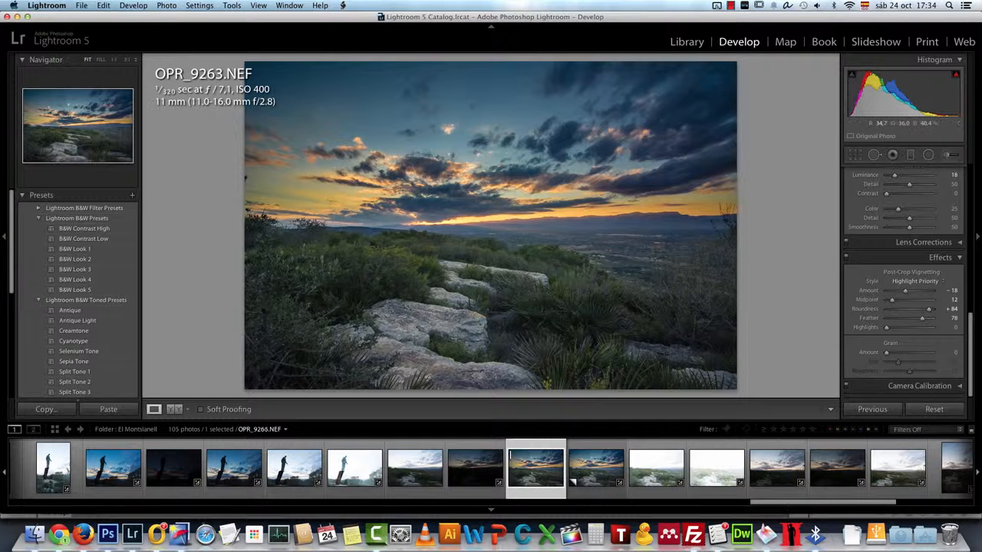
right_click(585, 234)
mouse_move(675, 308)
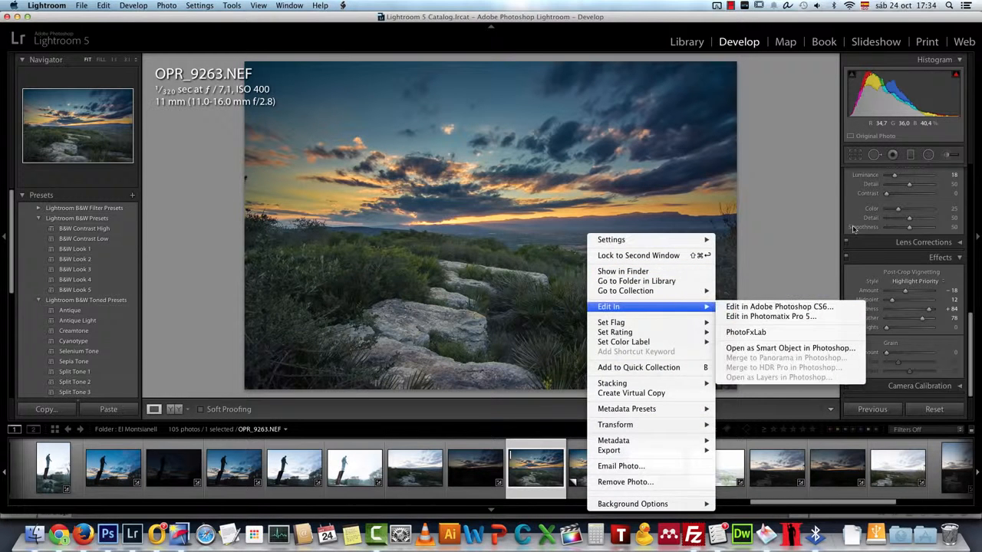
click(820, 219)
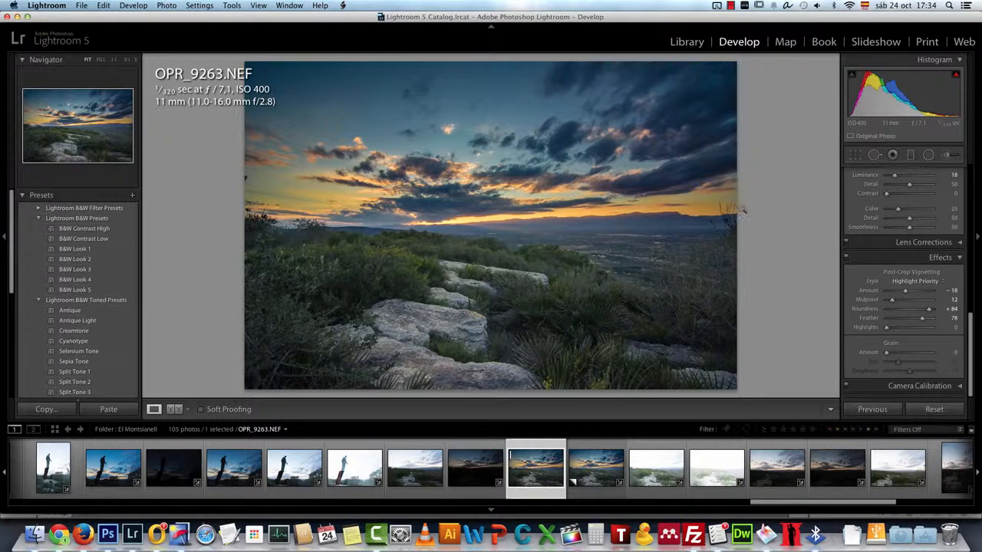